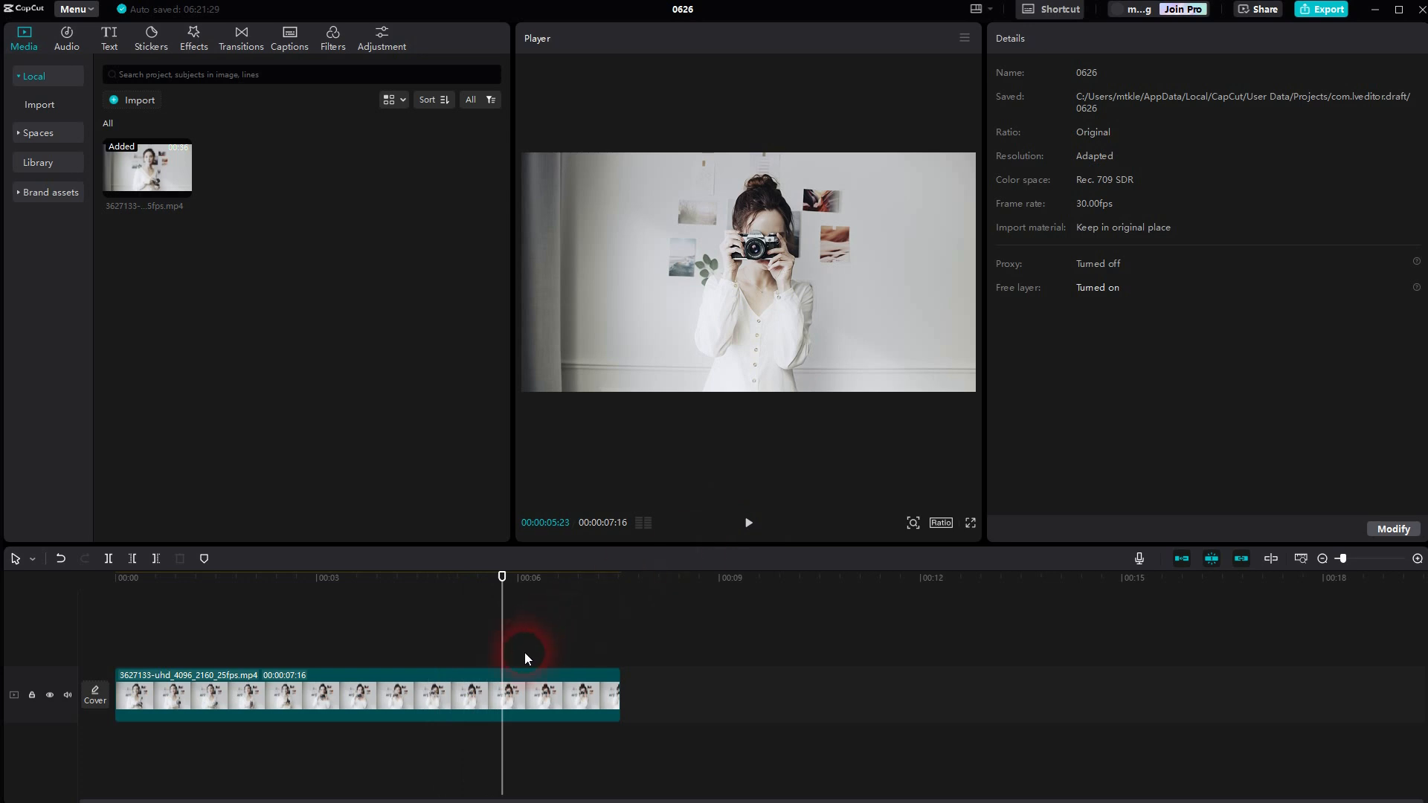
Split the video clip on the main track at about 00:00:05:25
left_click(510, 686)
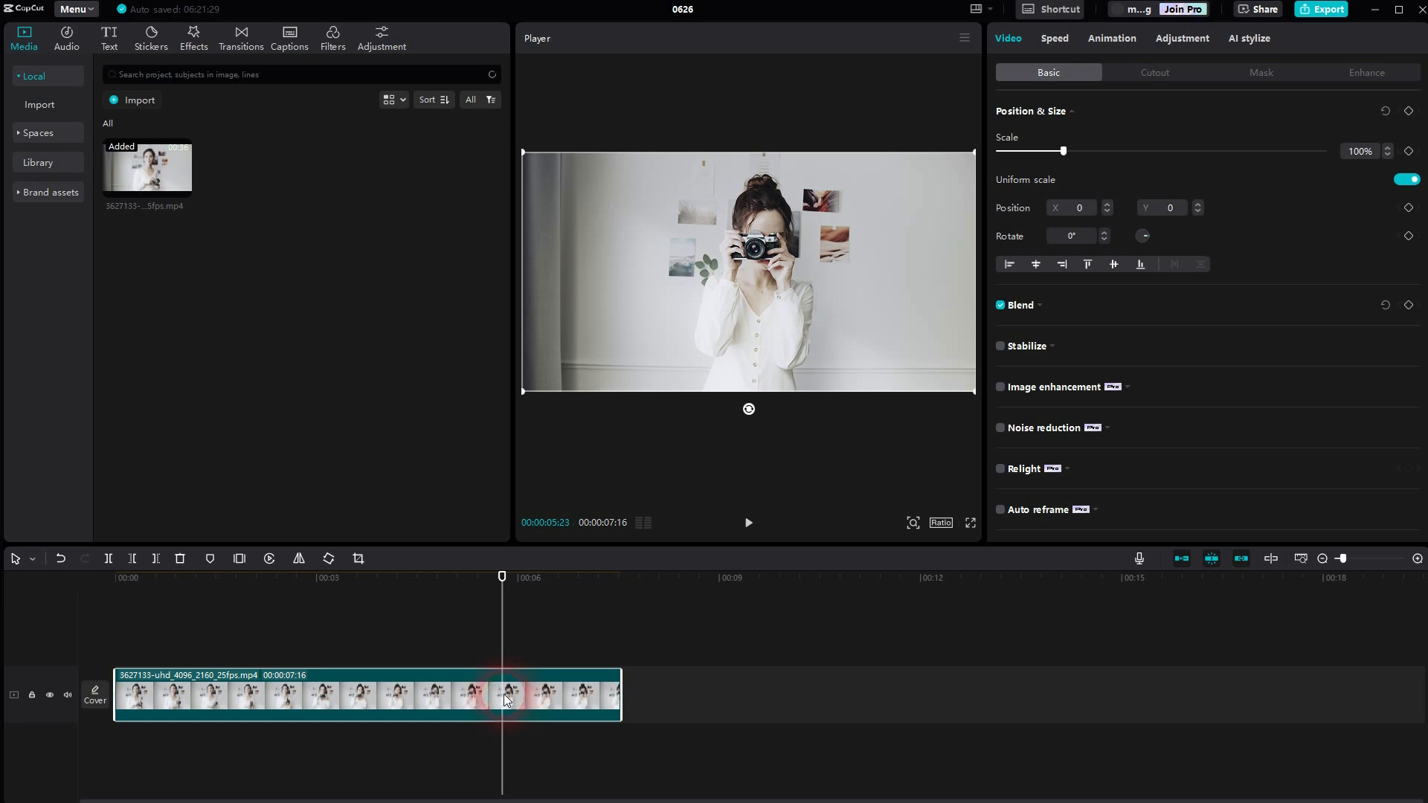
key("b")
left_click(509, 695)
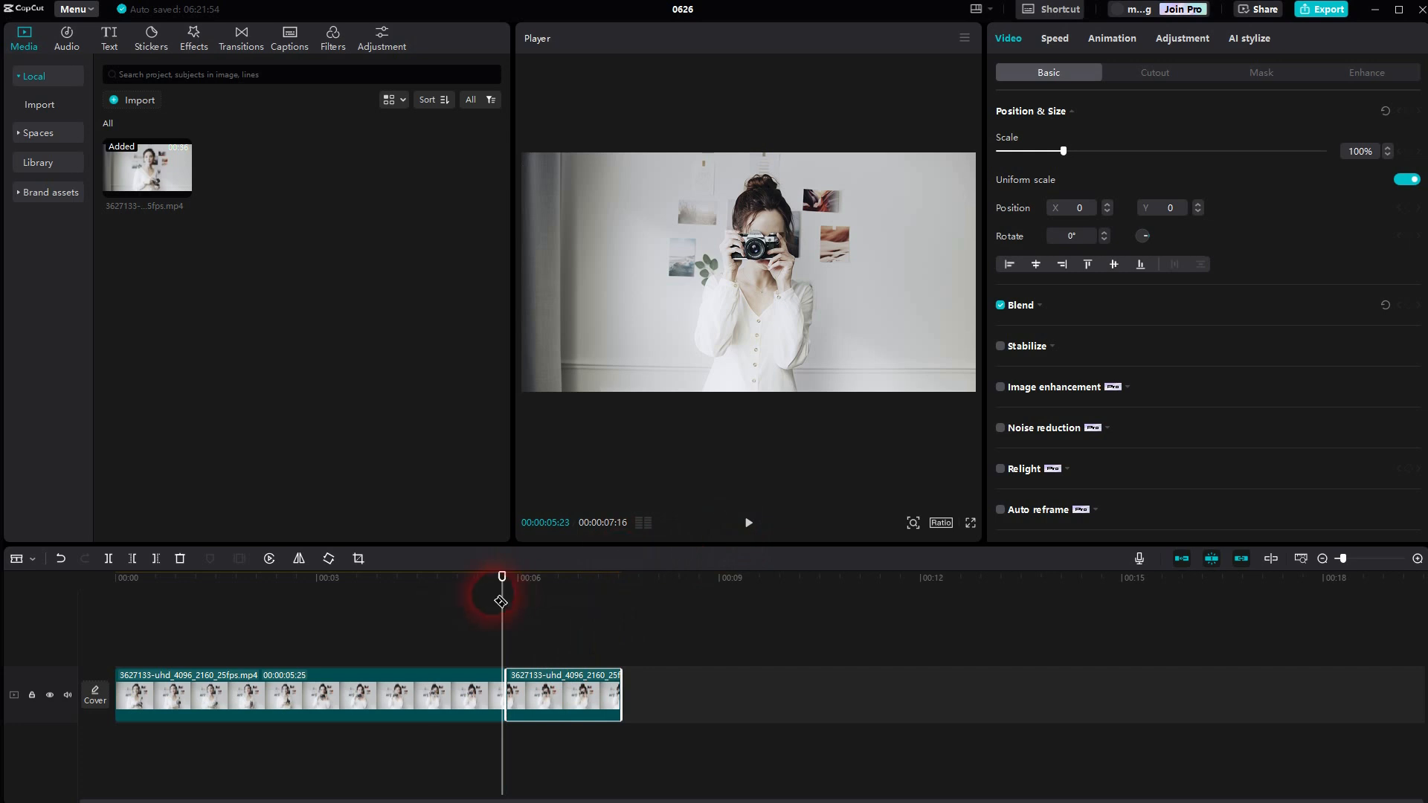
key("a")
Insert a freeze frame into the first clip segment at 00:00:05:14
left_click(506, 604)
left_click_drag(507, 596, 487, 621)
left_click(494, 688)
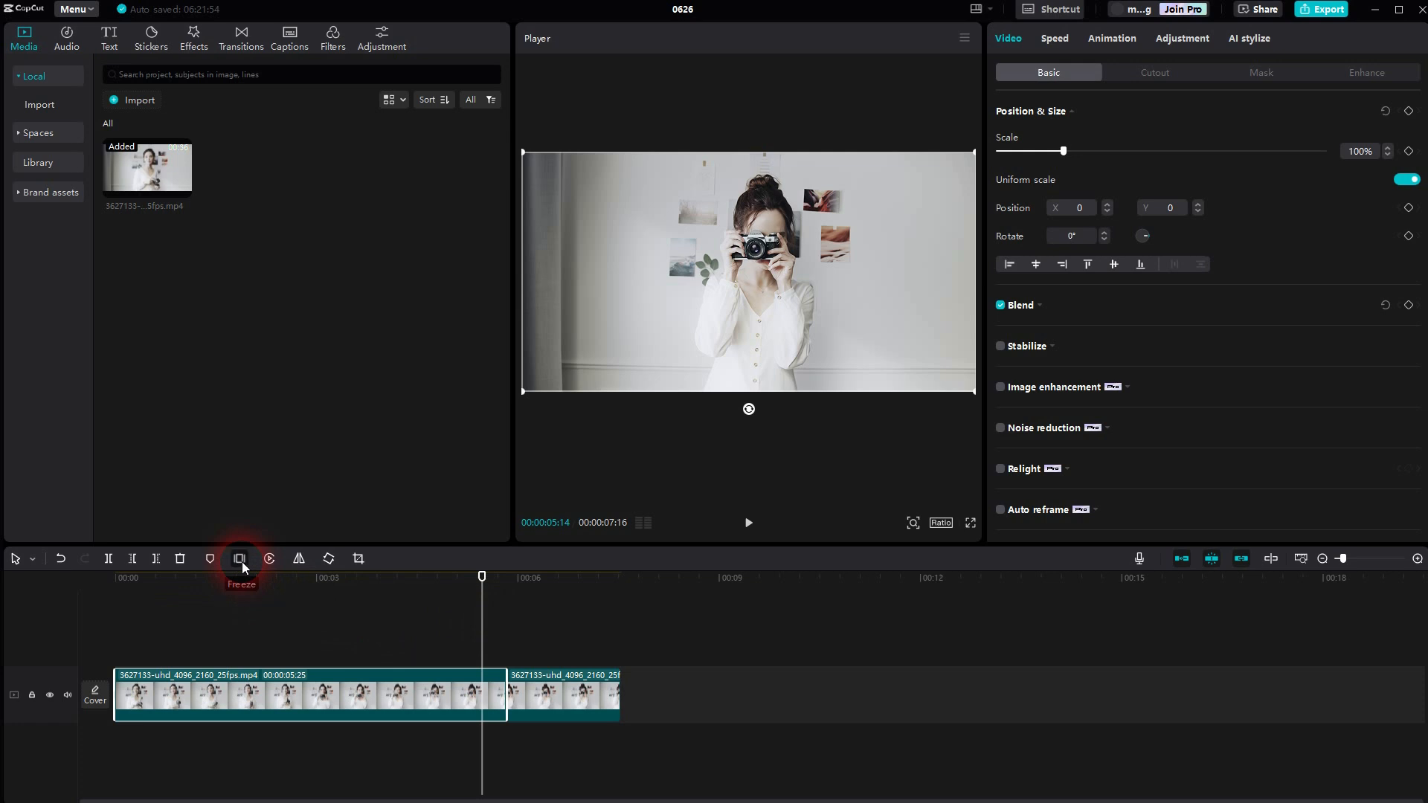
left_click(510, 706)
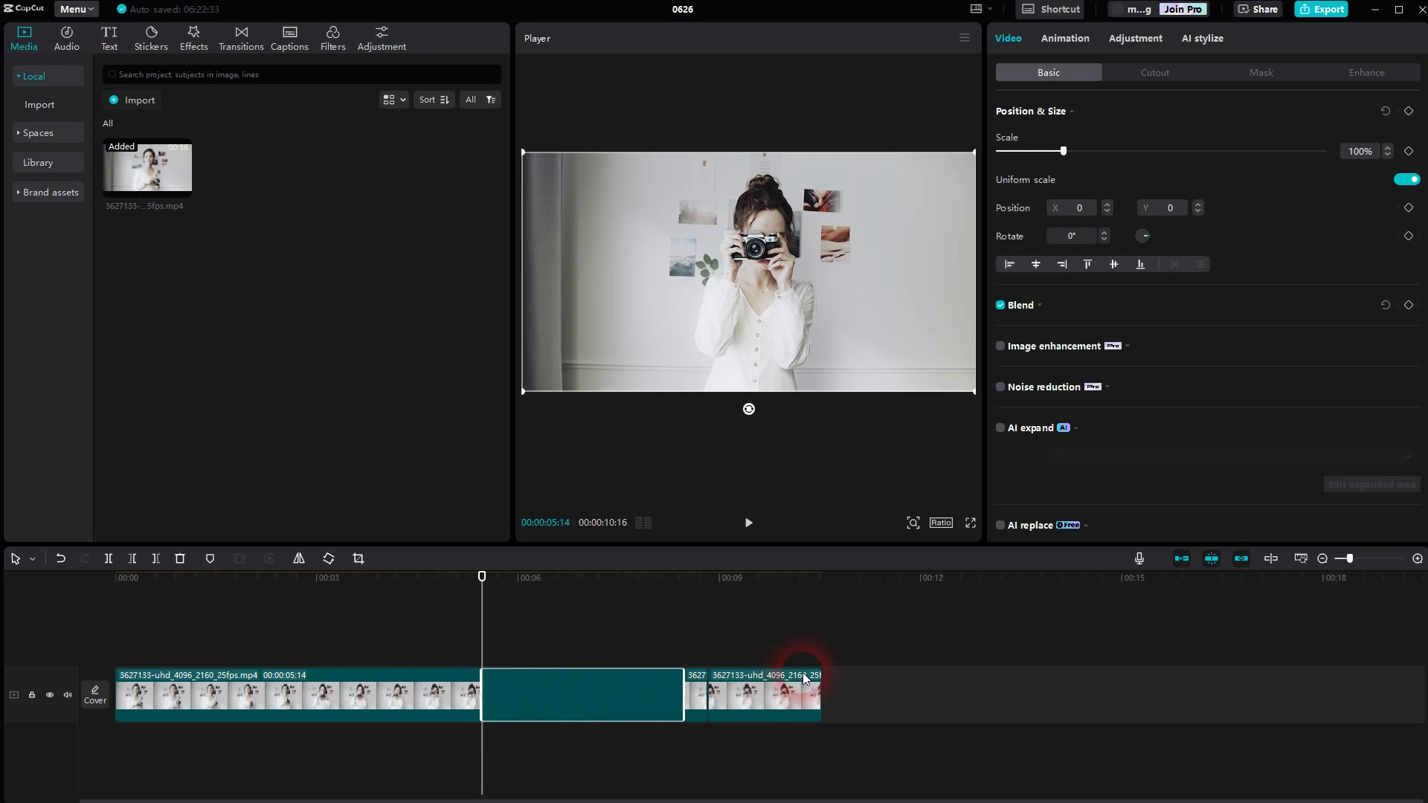
Delete the two video segments that follow the freeze frame
left_click(894, 606)
left_click(706, 705)
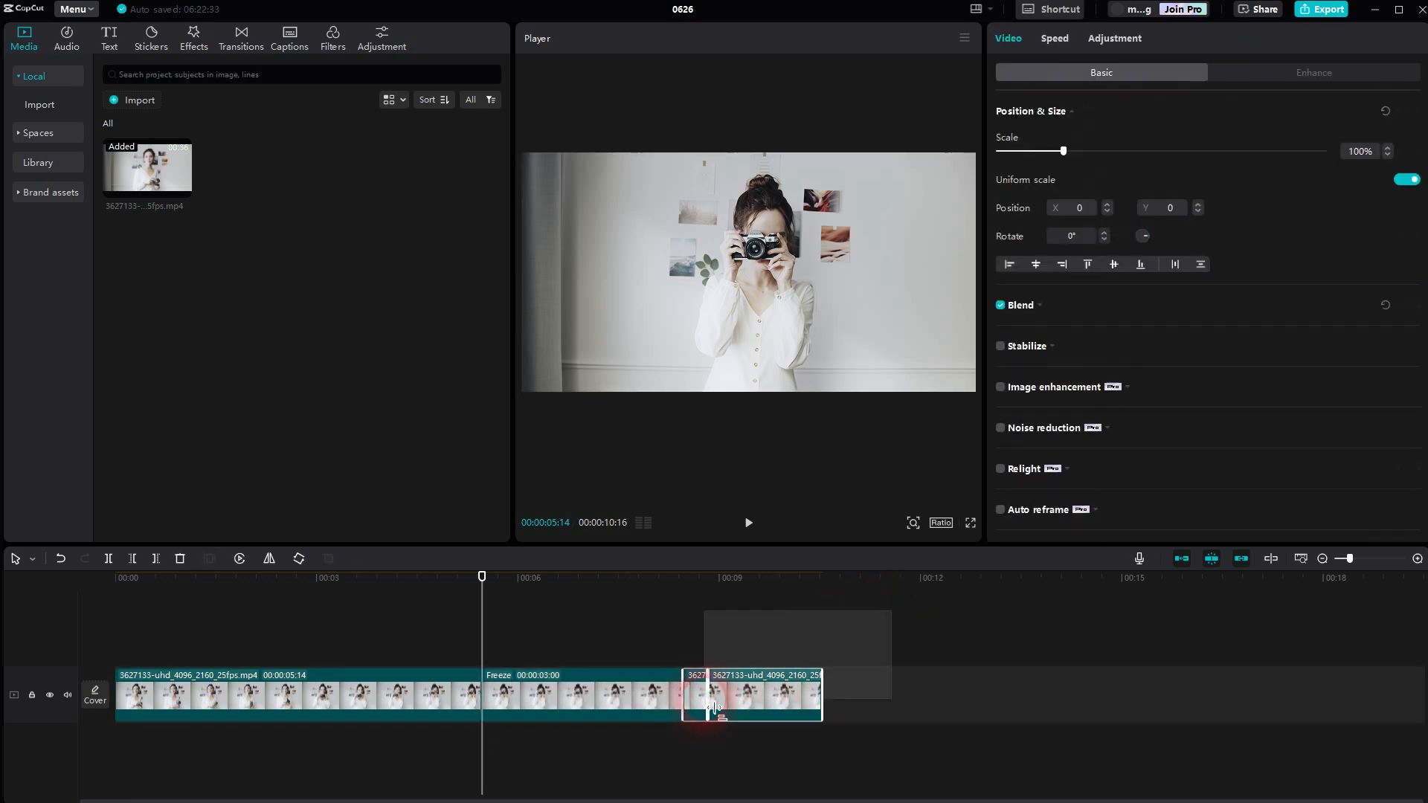
key("Delete")
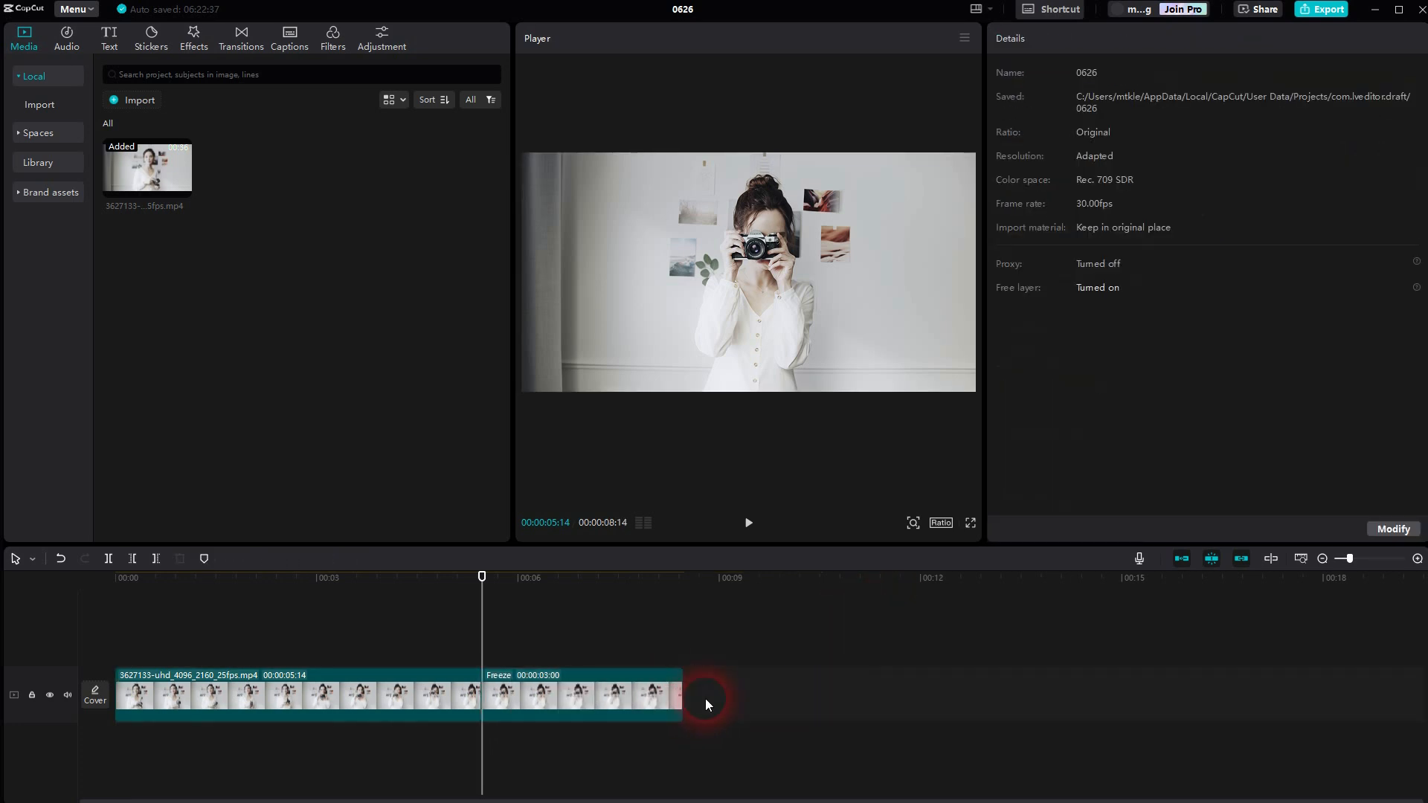
Duplicate the freeze clip onto a new track directly above the original, starting at the same time
left_click(590, 695)
left_click_drag(482, 606, 490, 634)
left_click(559, 705)
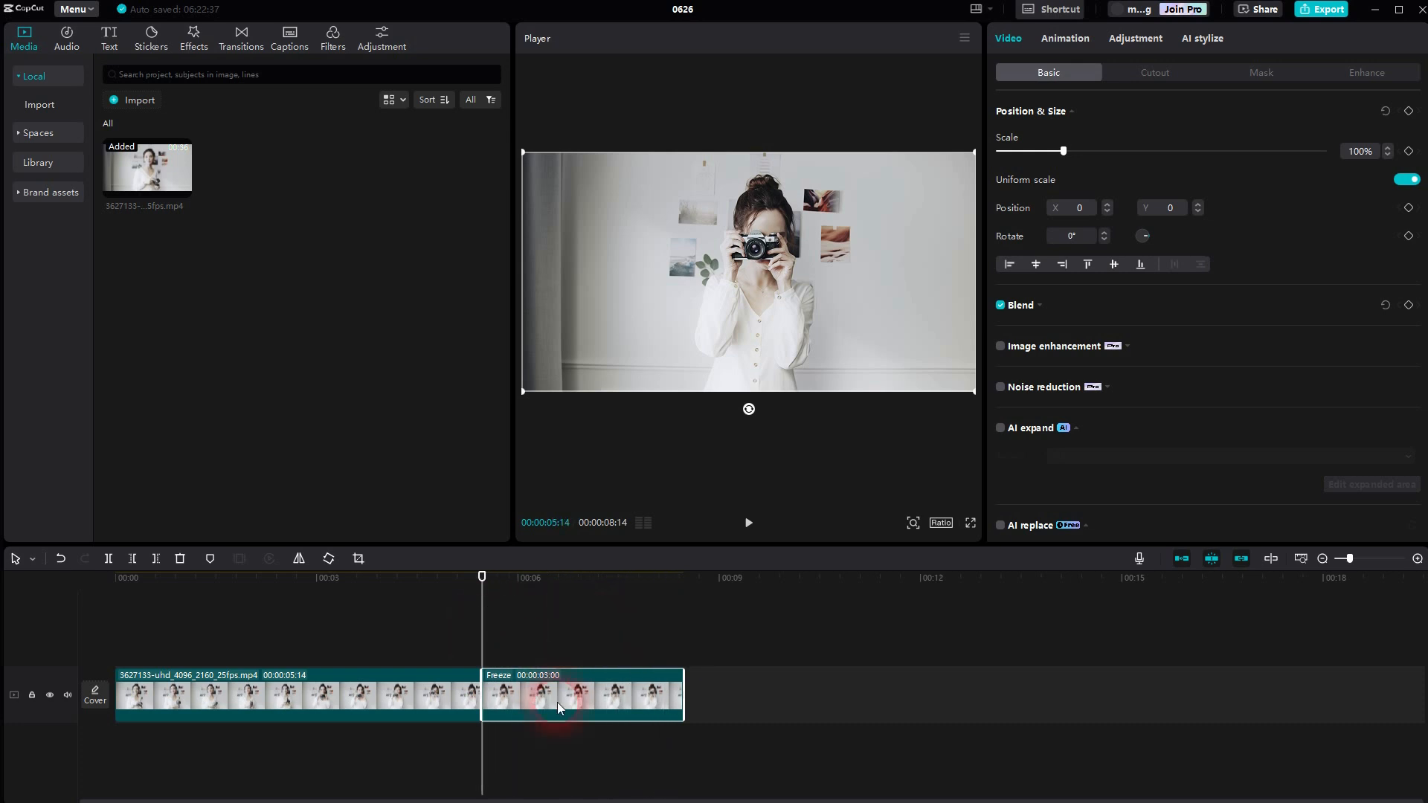
left_click_drag(559, 705, 512, 647)
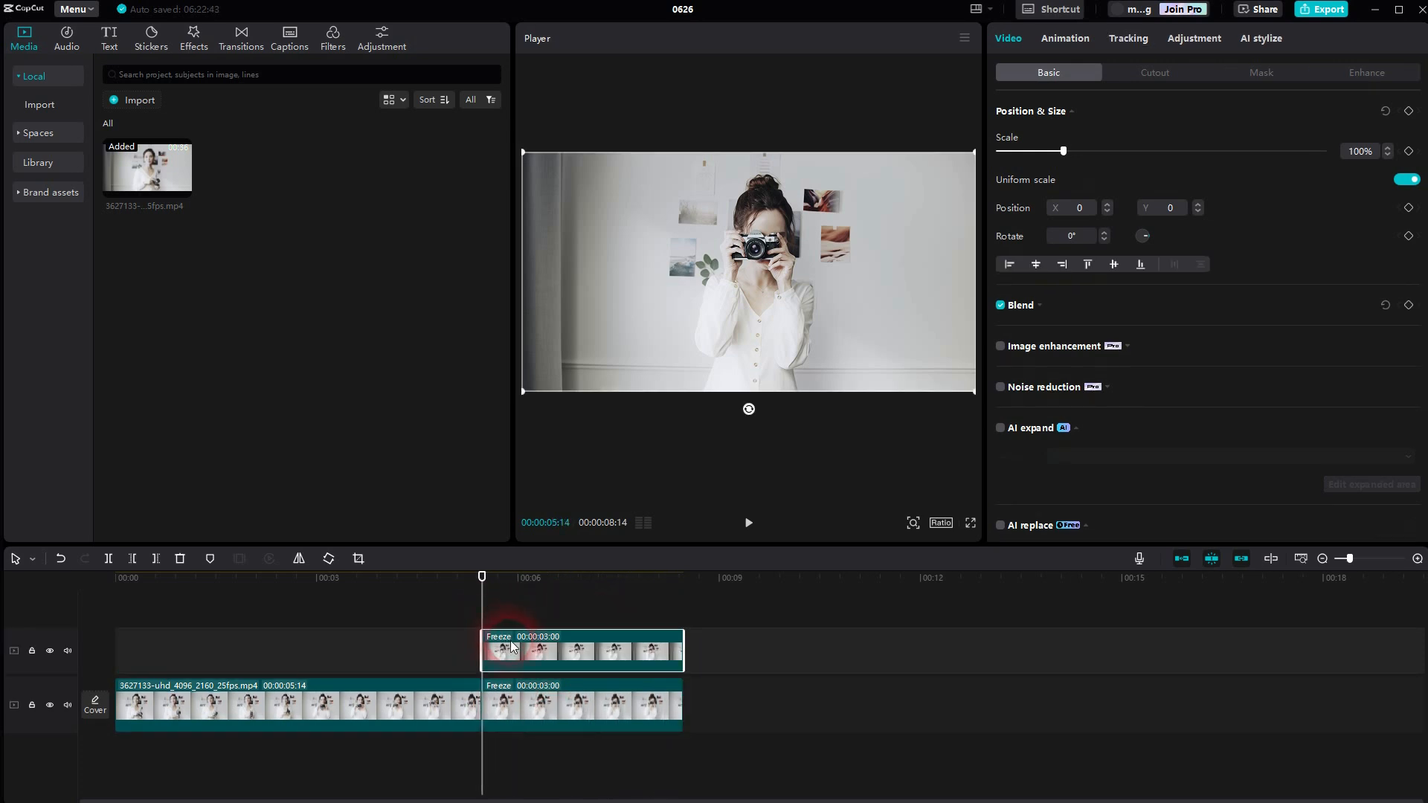
Apply Auto cutout to the upper freeze clip to isolate the woman from the background
left_click(1155, 84)
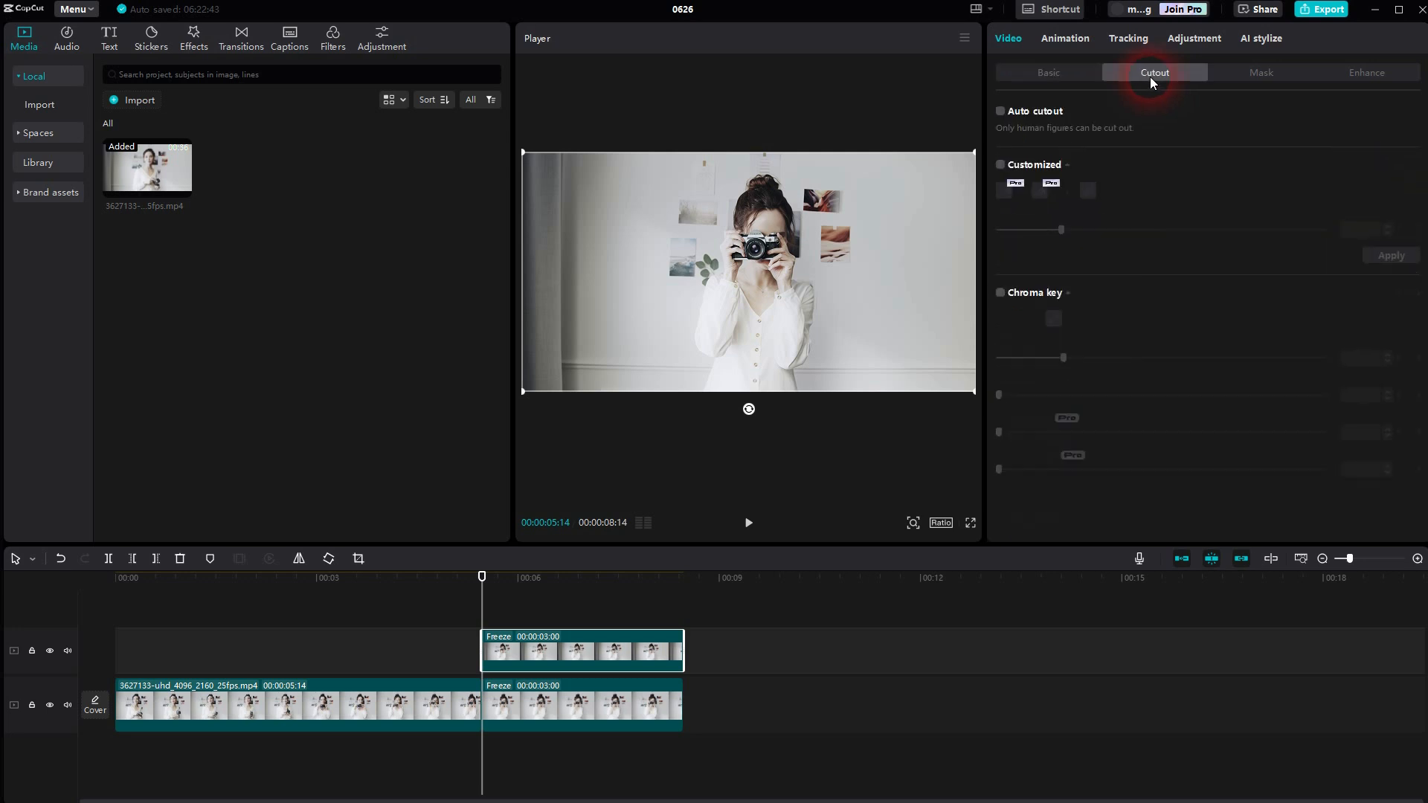
left_click(1001, 112)
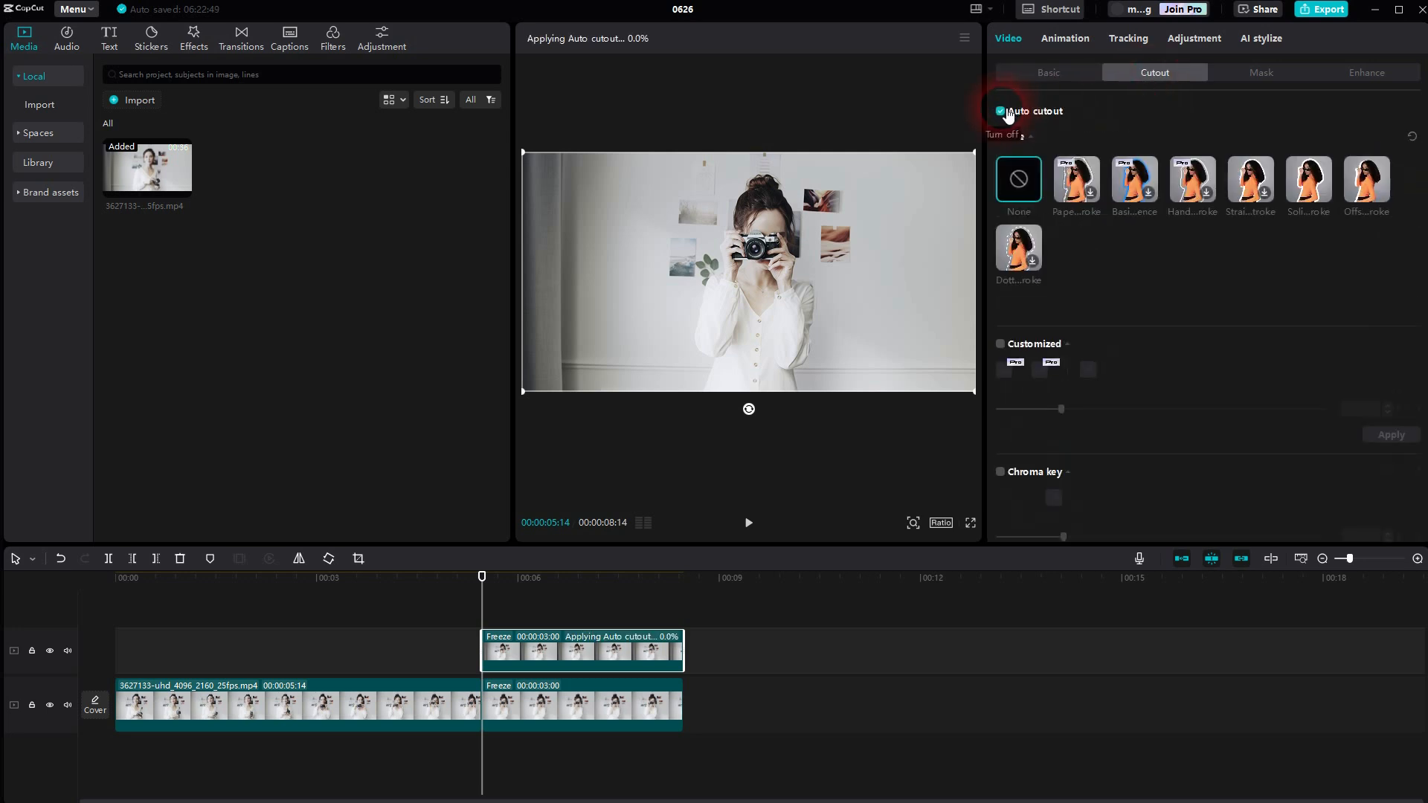
left_click(796, 351)
Hide the main video track to check the cutout on its own, and show the track again
left_click(50, 705)
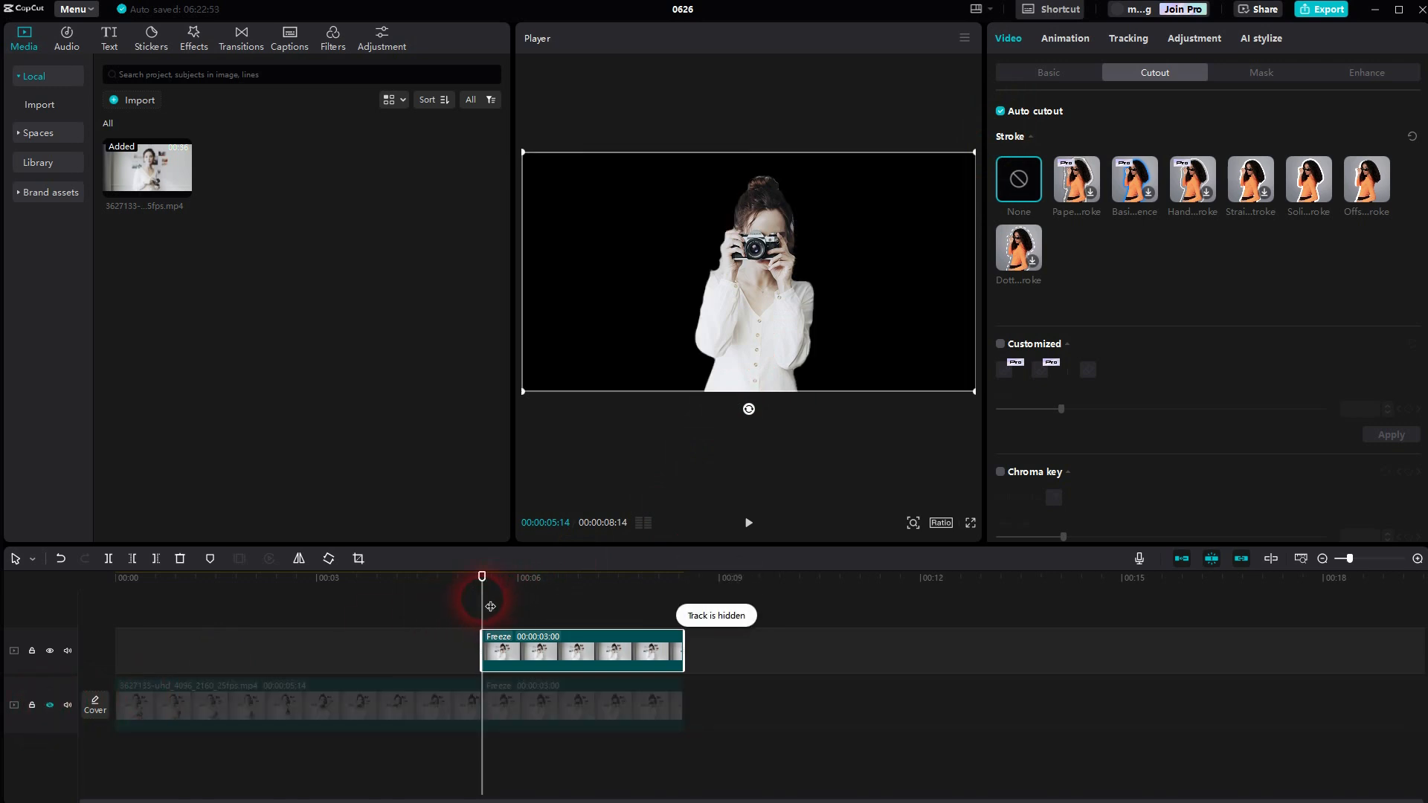
mouse_move(483, 598)
left_mouse_down()
mouse_move(643, 601)
mouse_move(465, 590)
mouse_move(483, 595)
left_mouse_up()
left_click(557, 637)
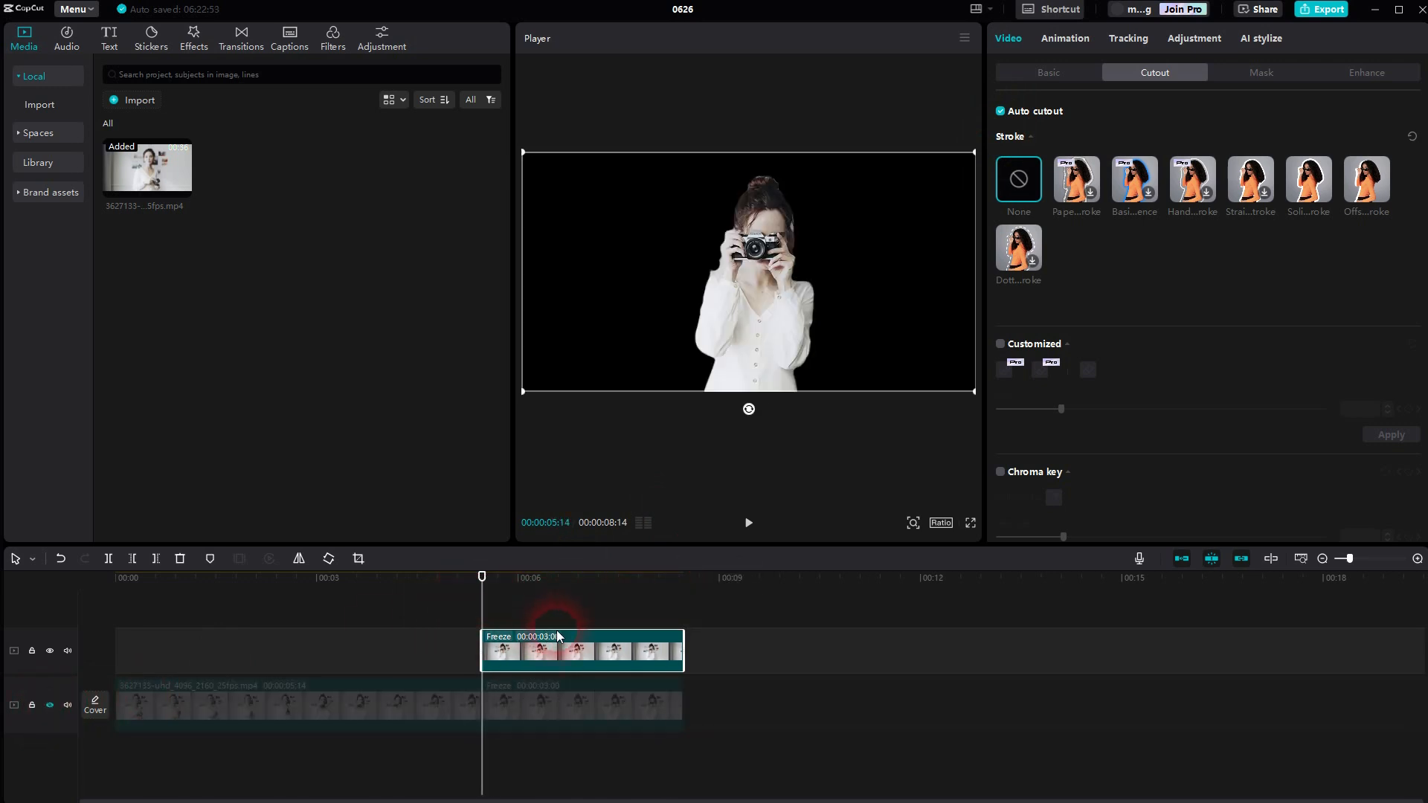
left_click(49, 706)
left_click(334, 658)
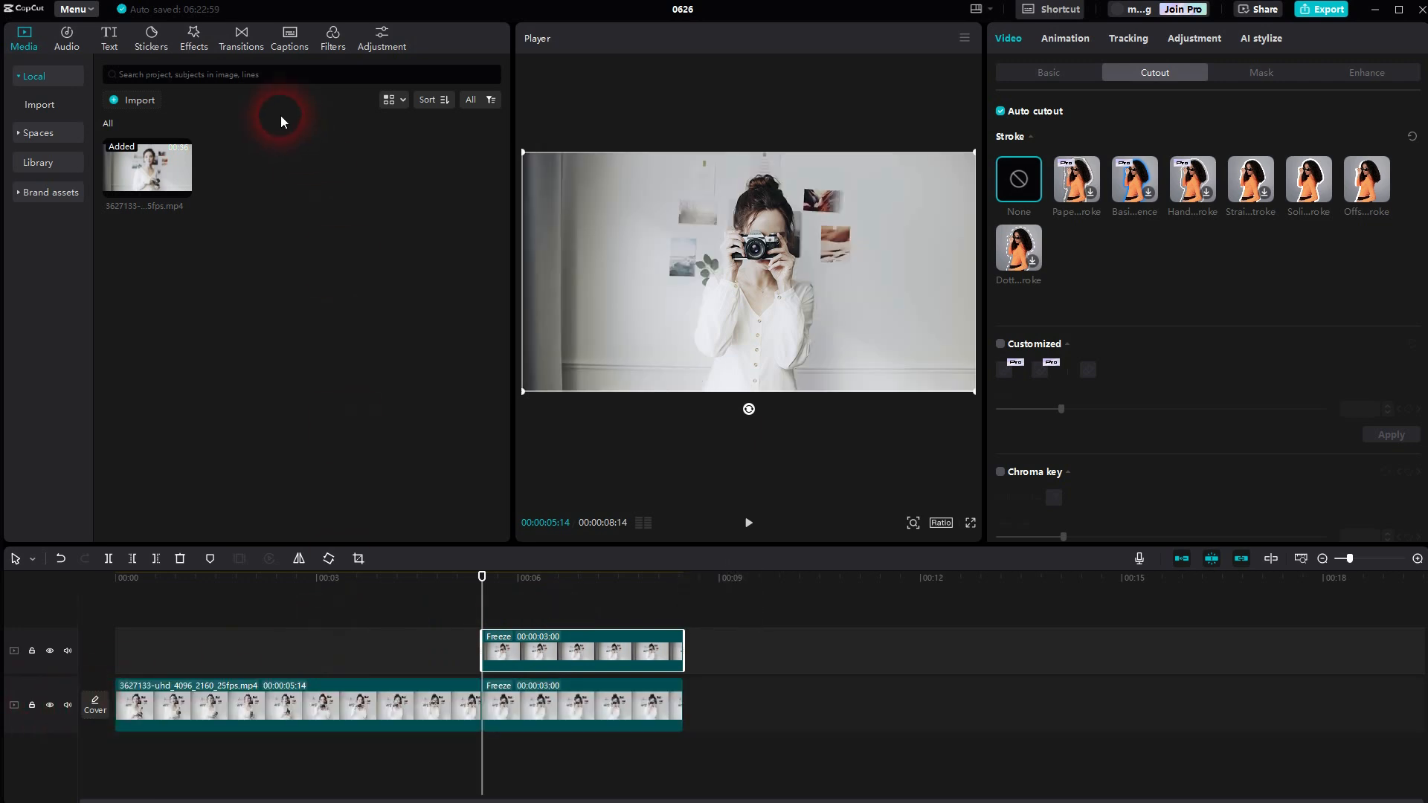
Apply the BW 1 filter from the Mono category to both the upper and the main-track freeze clips
left_click(331, 46)
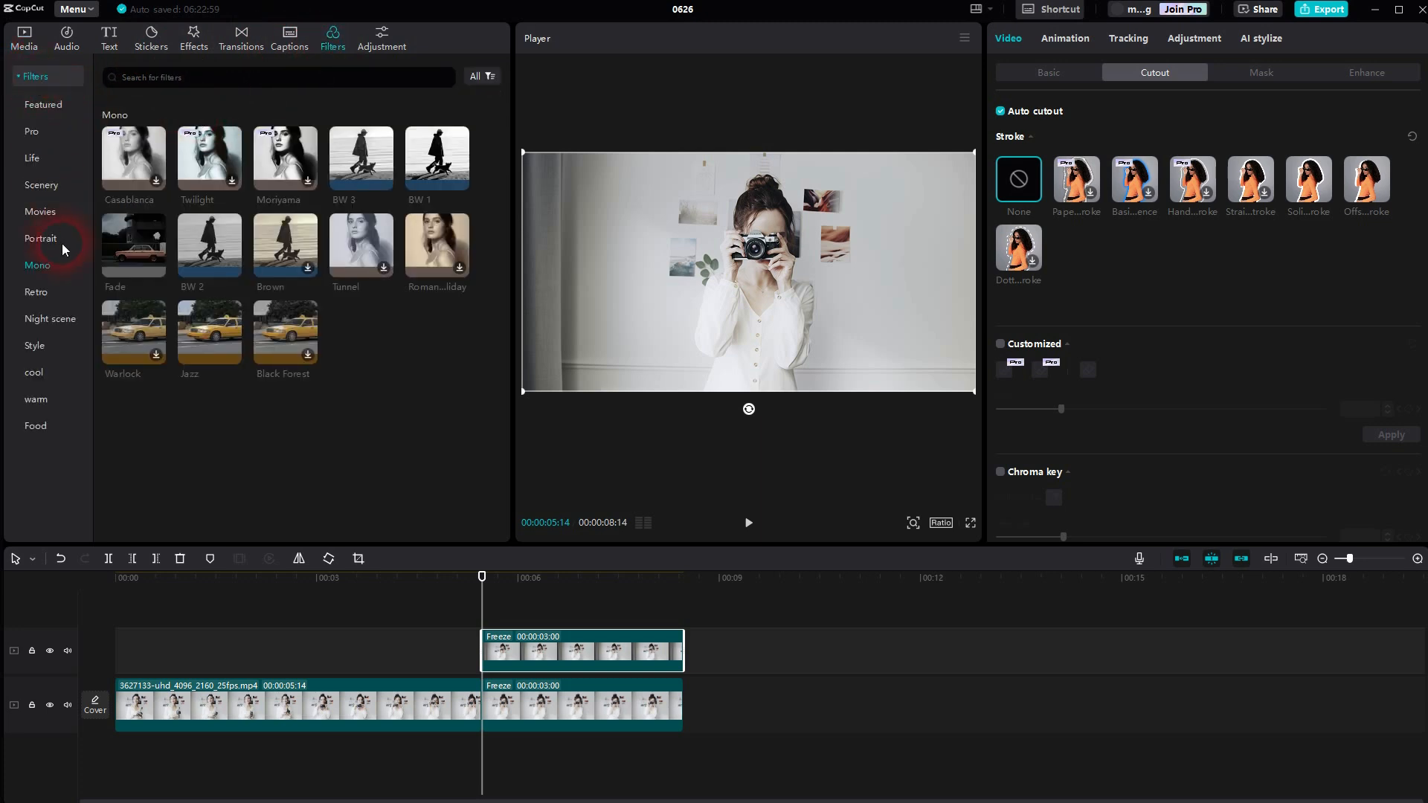
left_click(460, 183)
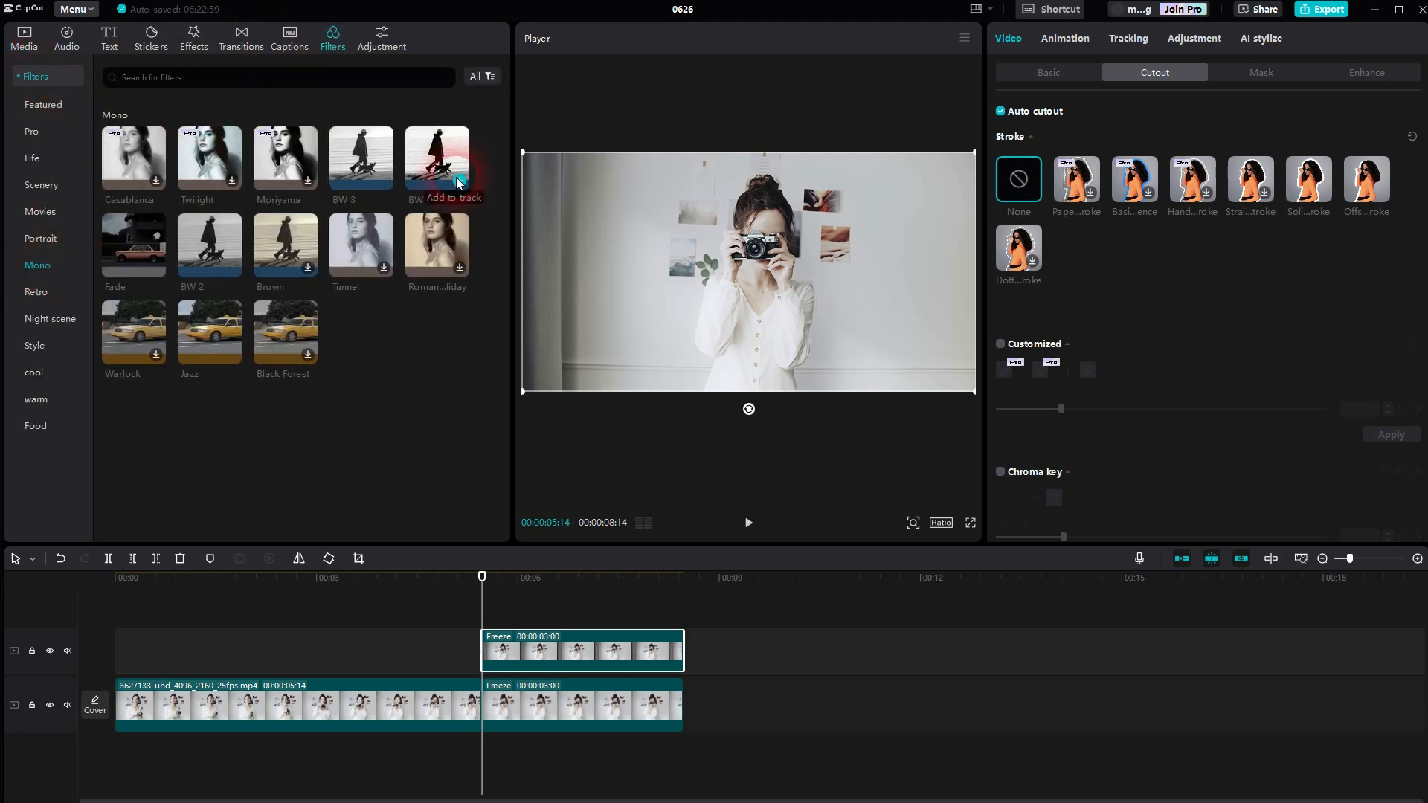
left_click_drag(424, 159, 623, 717)
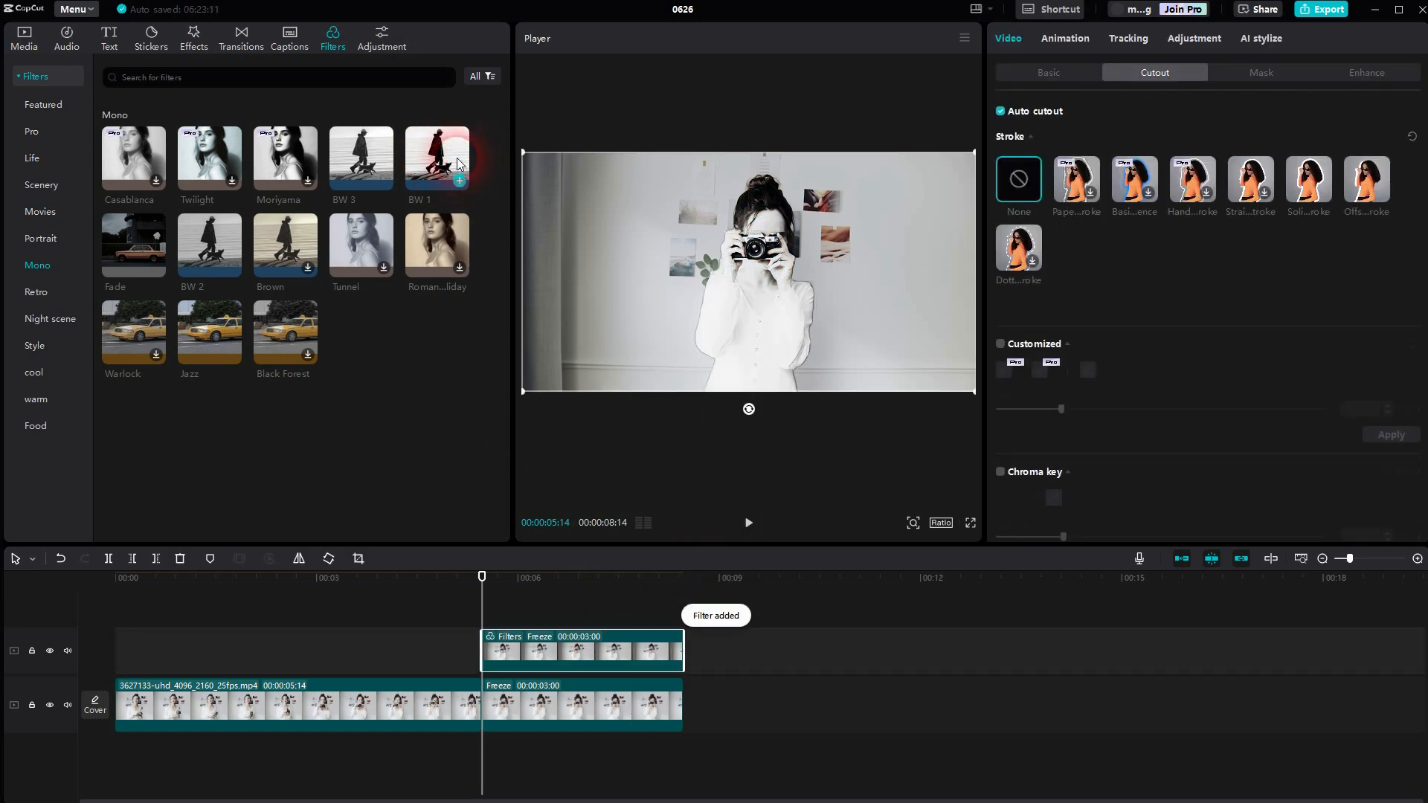
left_click_drag(456, 158, 575, 706)
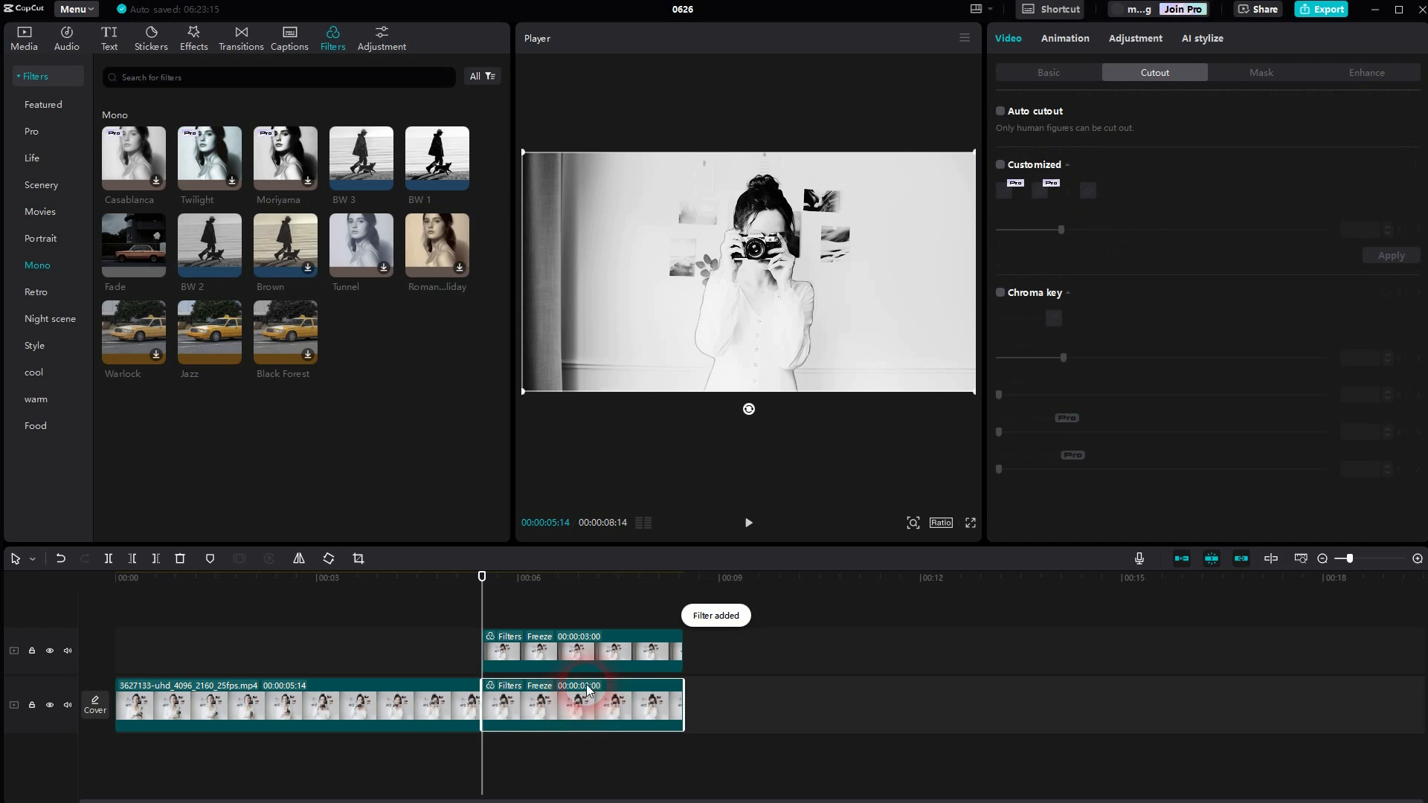
Set the BW 1 filter strength to 27 on the main-track freeze clip and 21 on the upper freeze clip
left_click(694, 268)
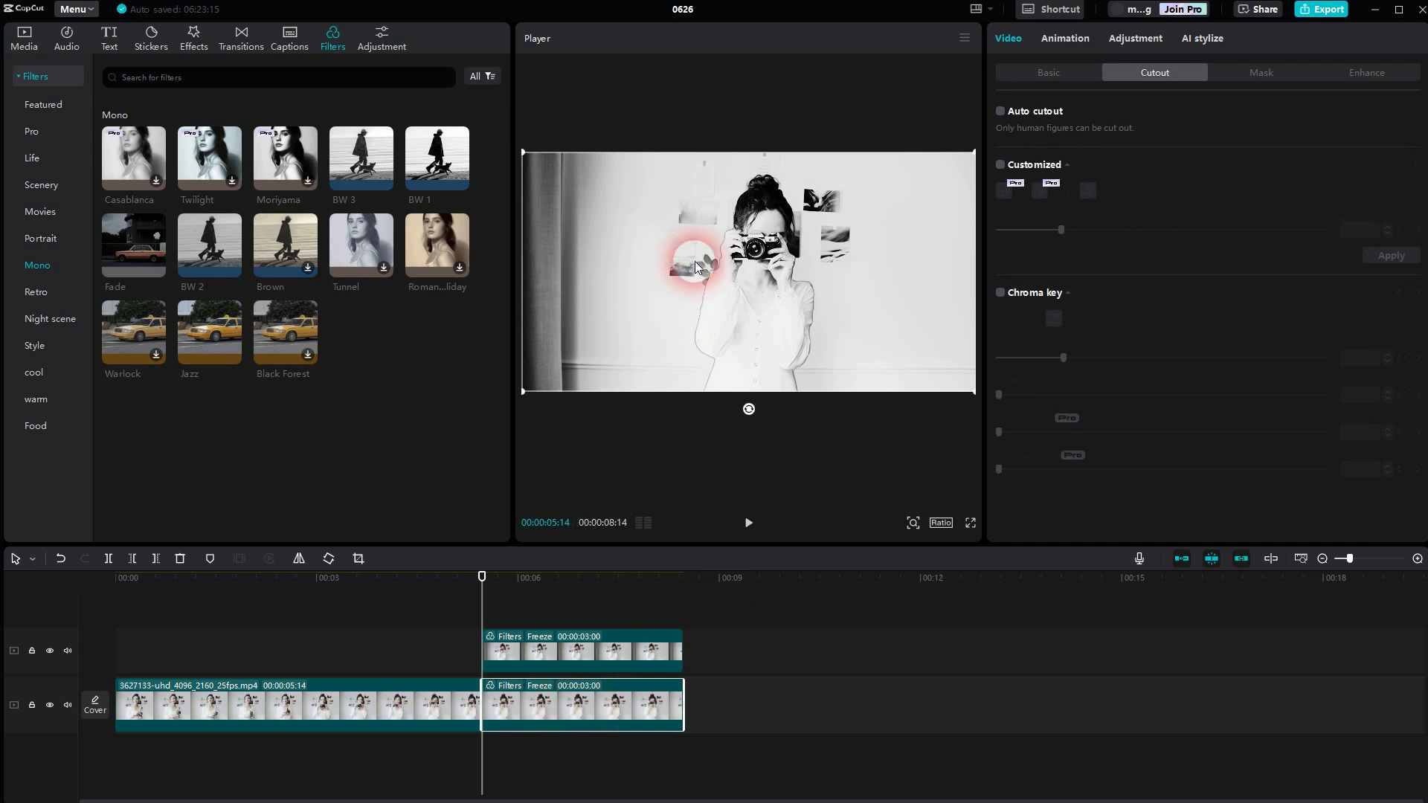
left_click(1046, 73)
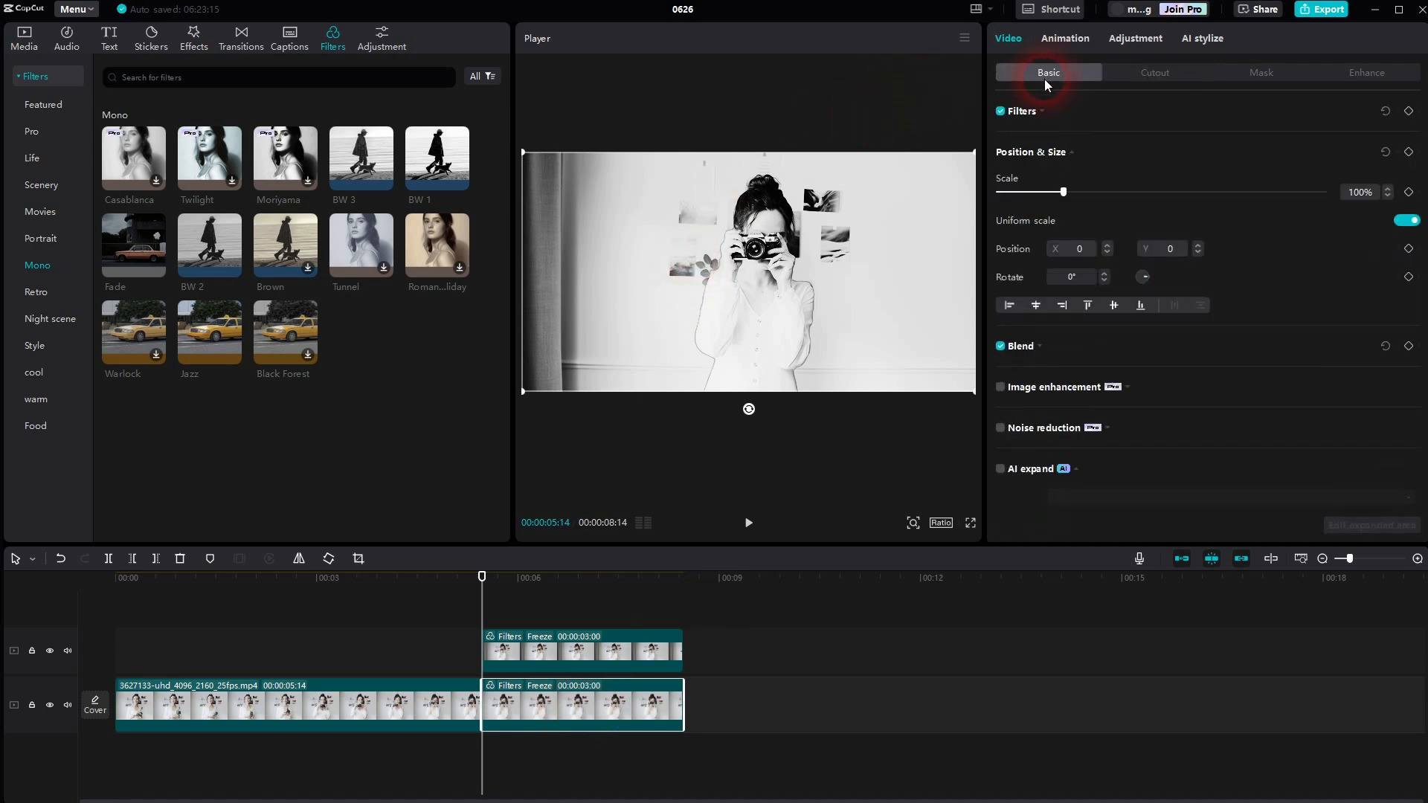
left_click(1068, 114)
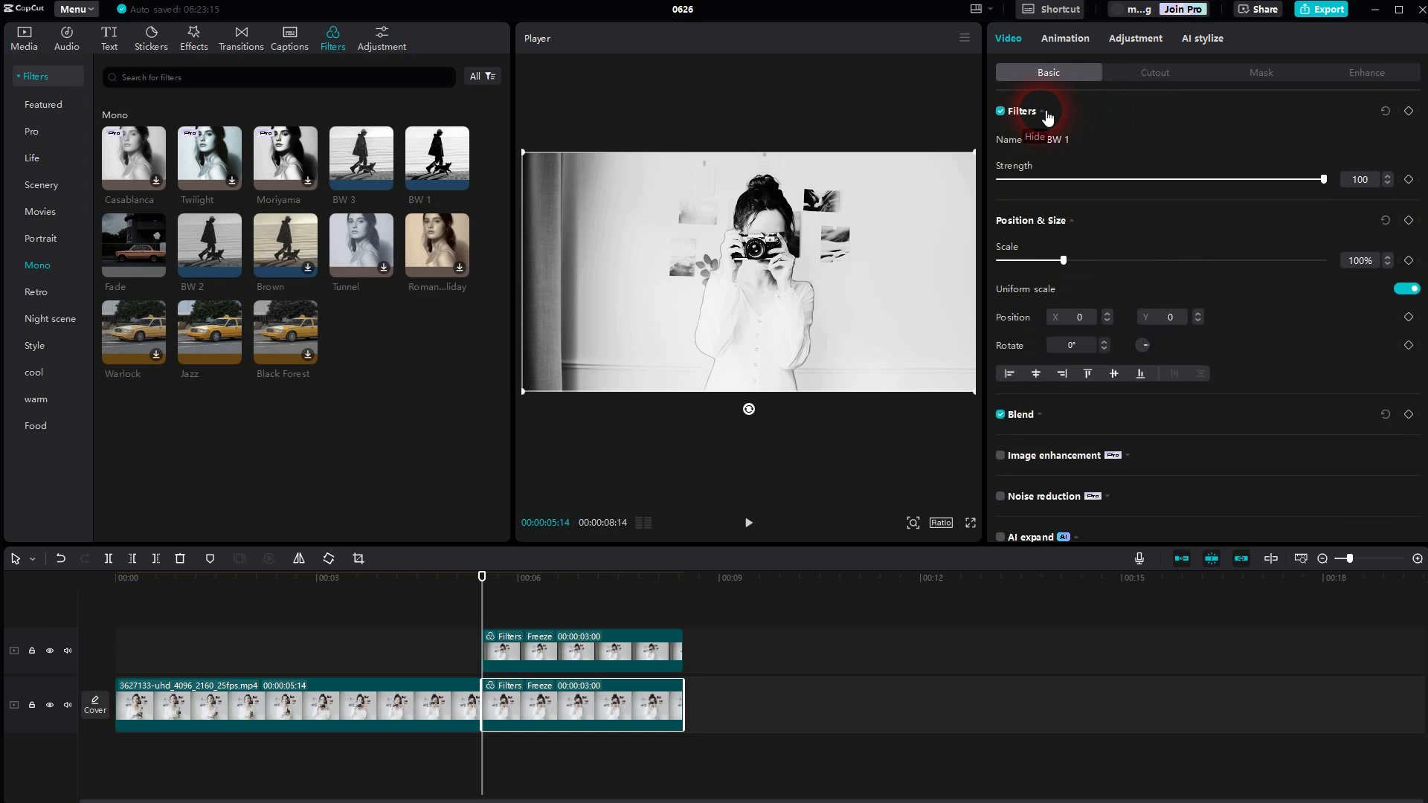
left_click_drag(1324, 183, 1139, 192)
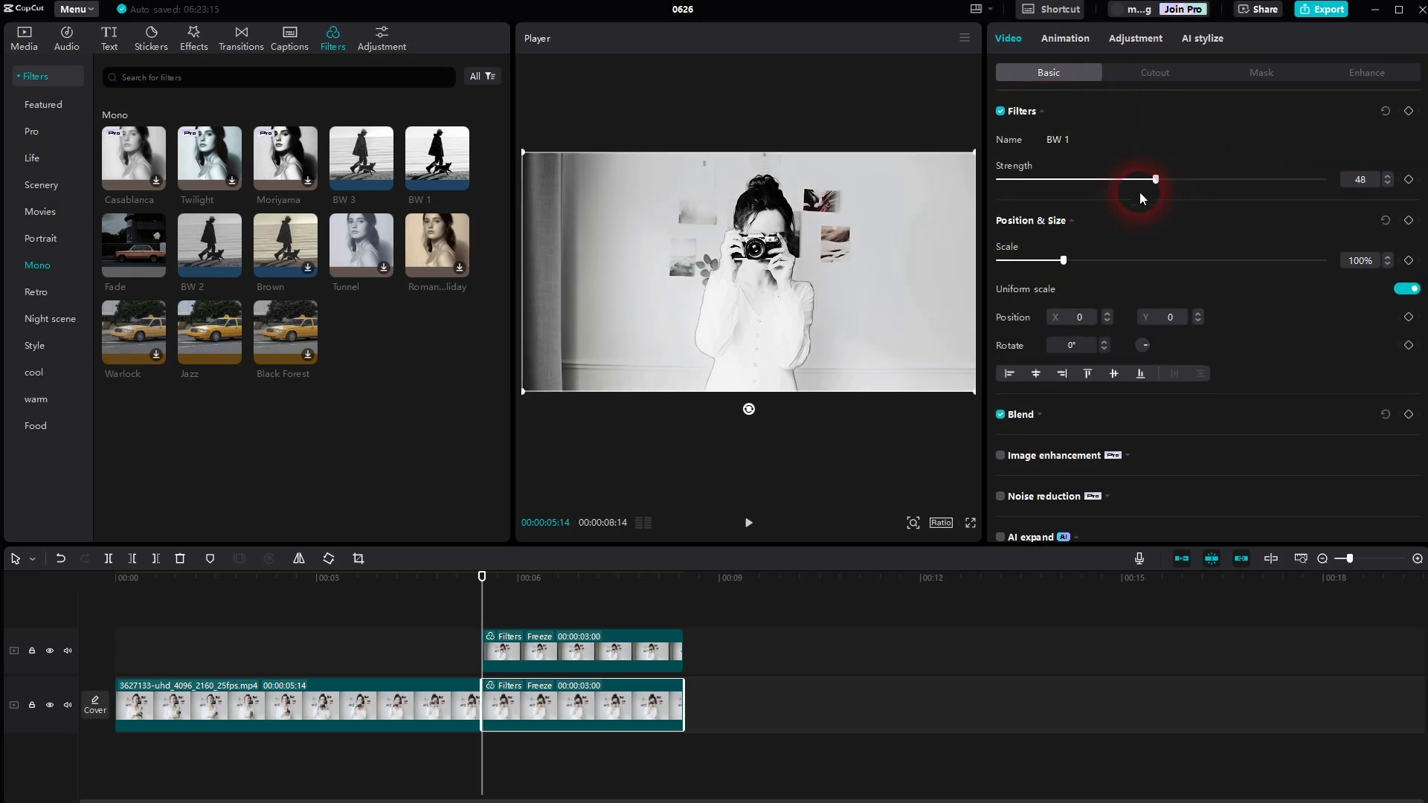
left_click(637, 642)
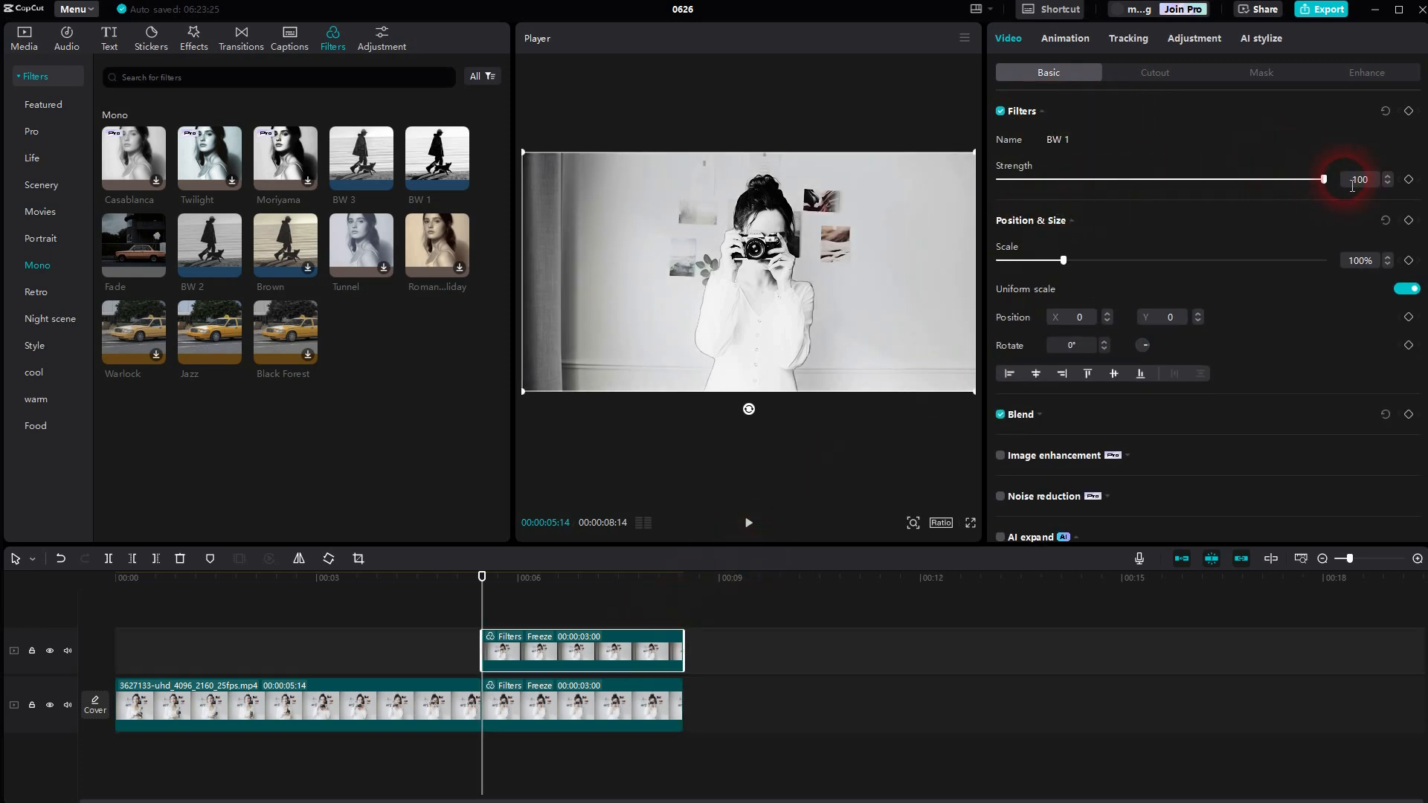
left_click_drag(1325, 181, 1154, 182)
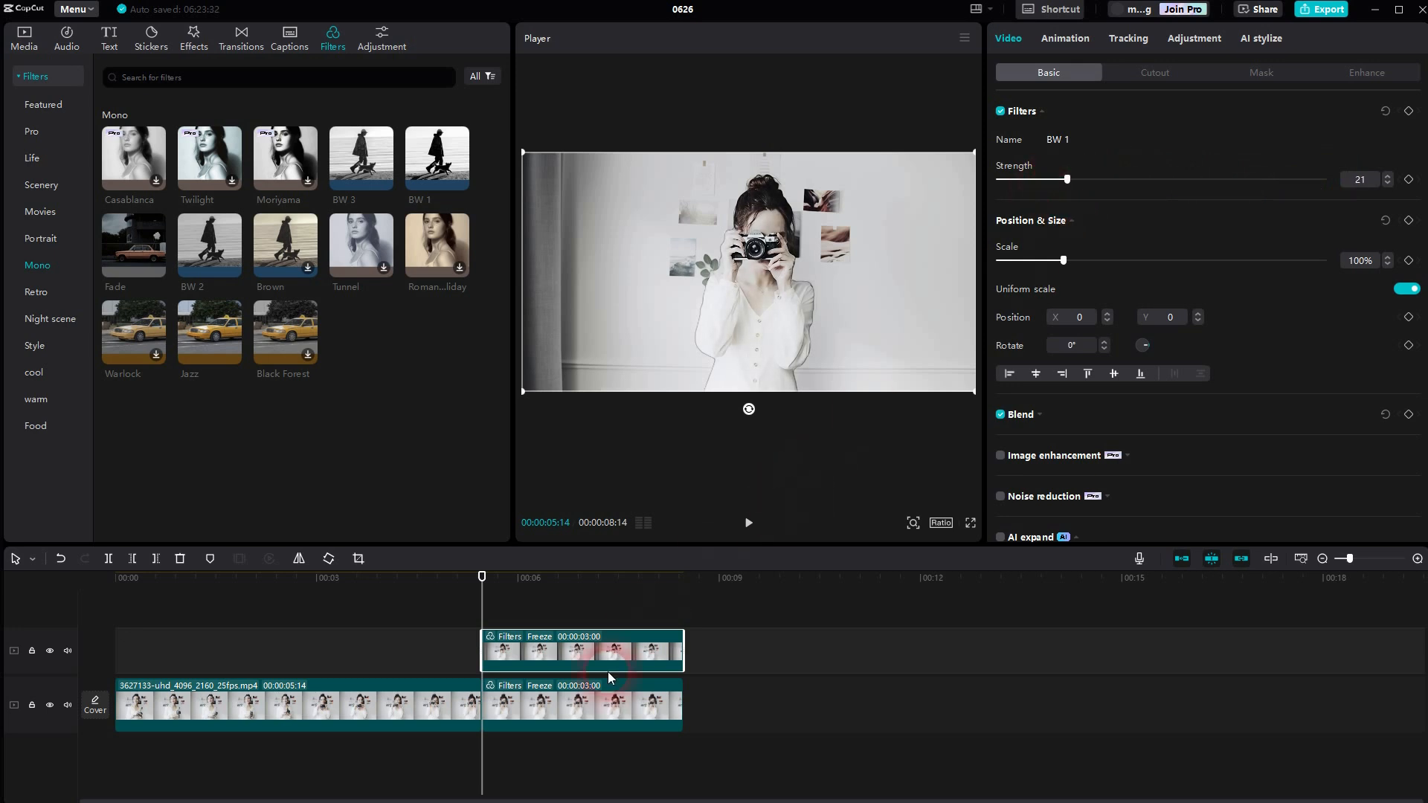
left_click(573, 703)
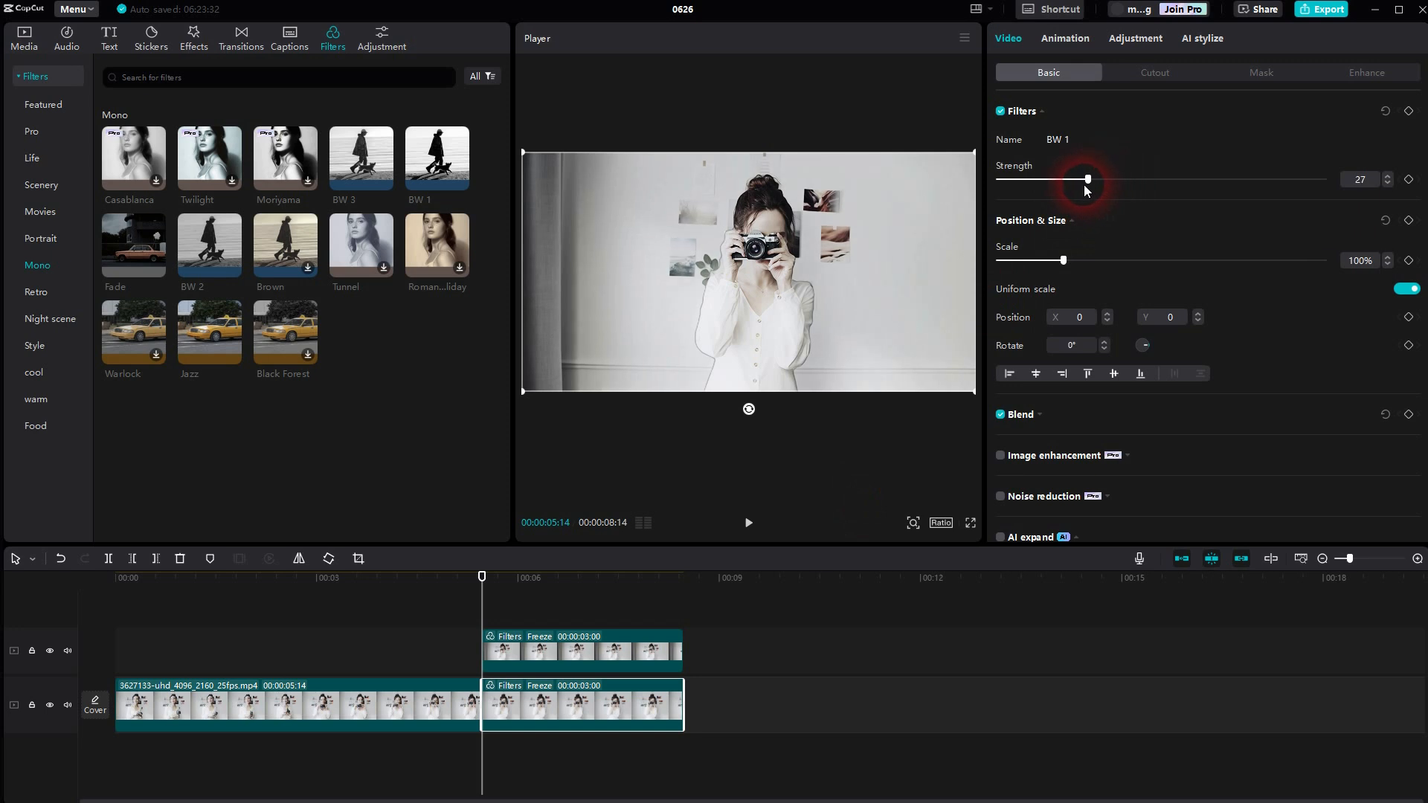
Add a default text clip and place it on a track between the two freeze clips, aligned with their start
mouse_move(481, 596)
left_mouse_down()
mouse_move(331, 600)
mouse_move(566, 601)
mouse_move(480, 611)
mouse_move(486, 621)
left_mouse_up()
left_click(405, 624)
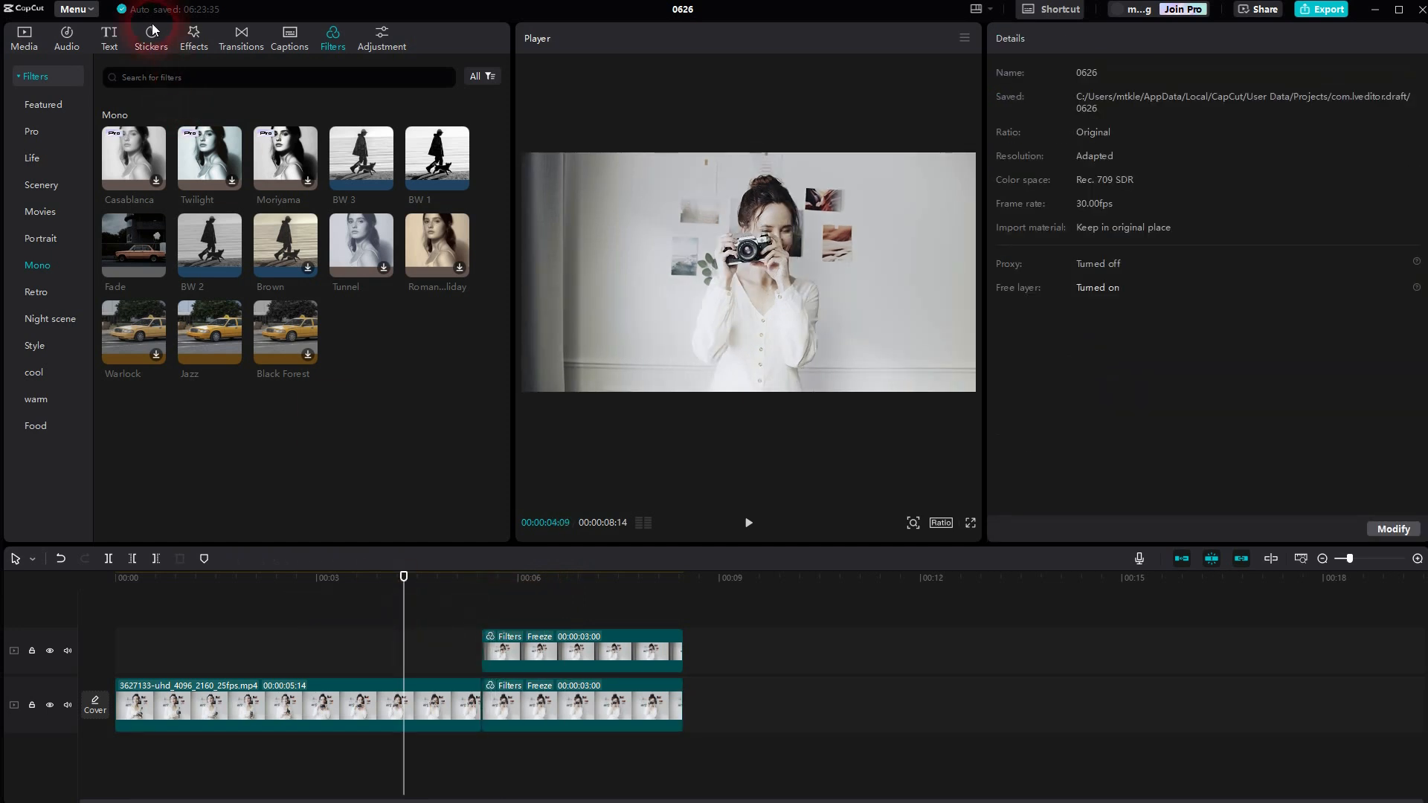
left_click(113, 46)
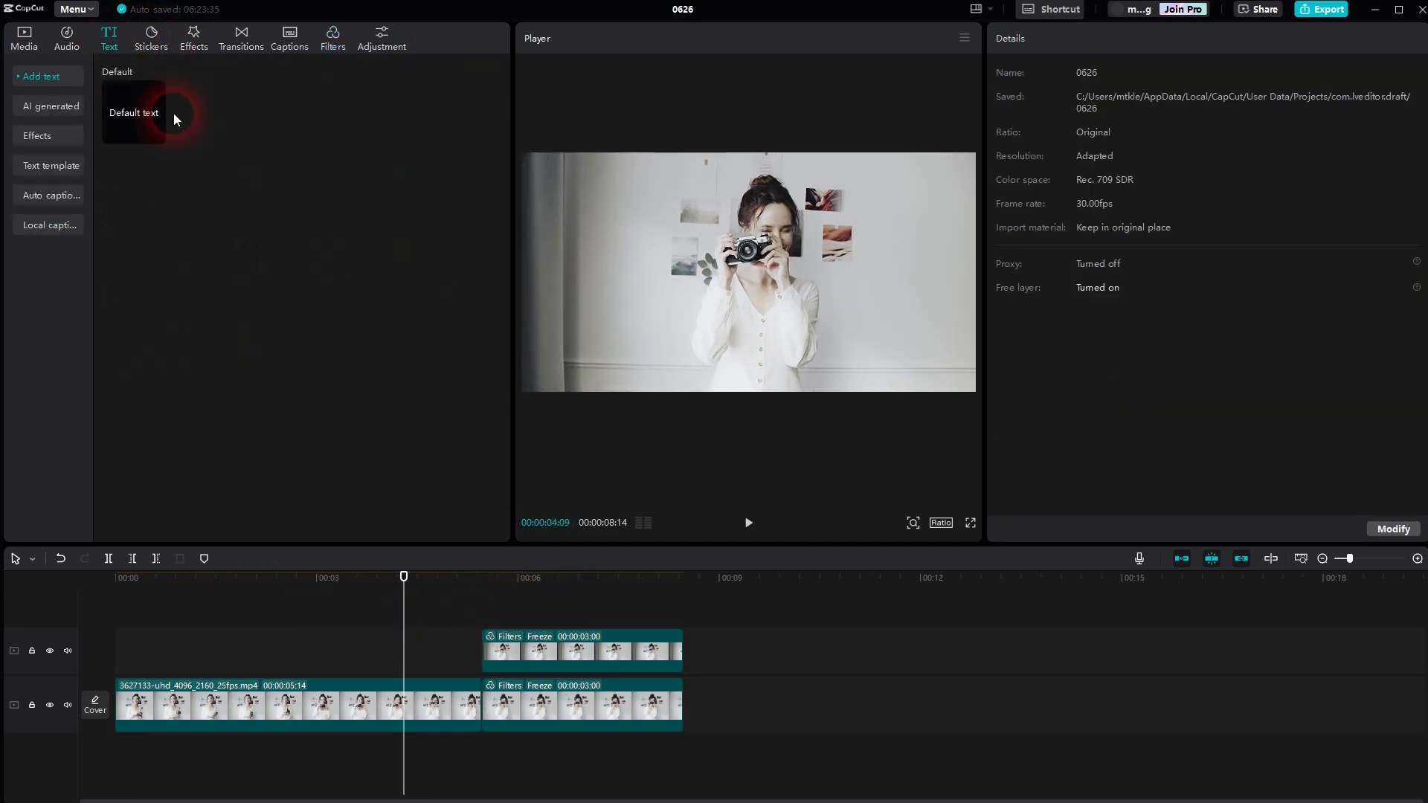
left_click(156, 134)
left_click(535, 635)
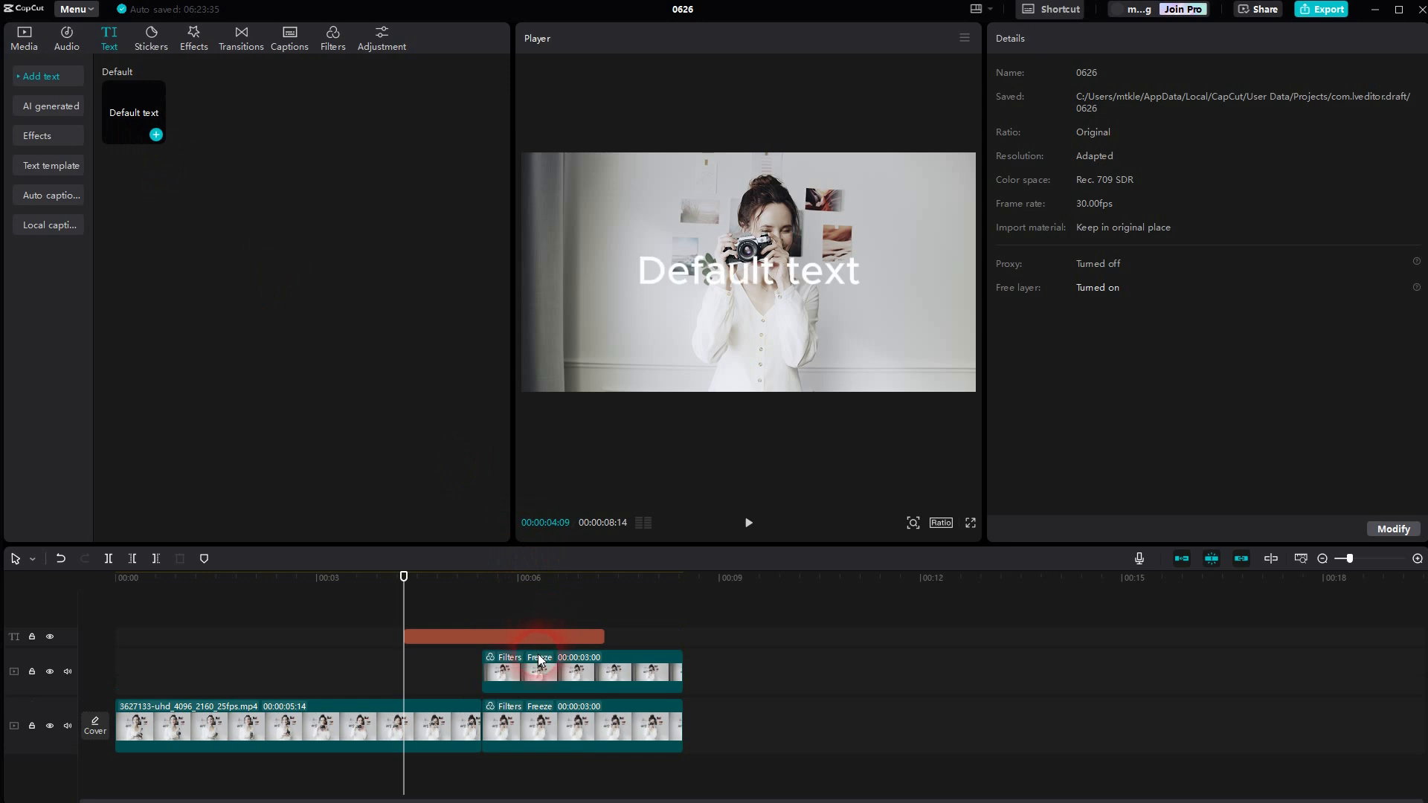
left_click_drag(547, 673, 553, 611)
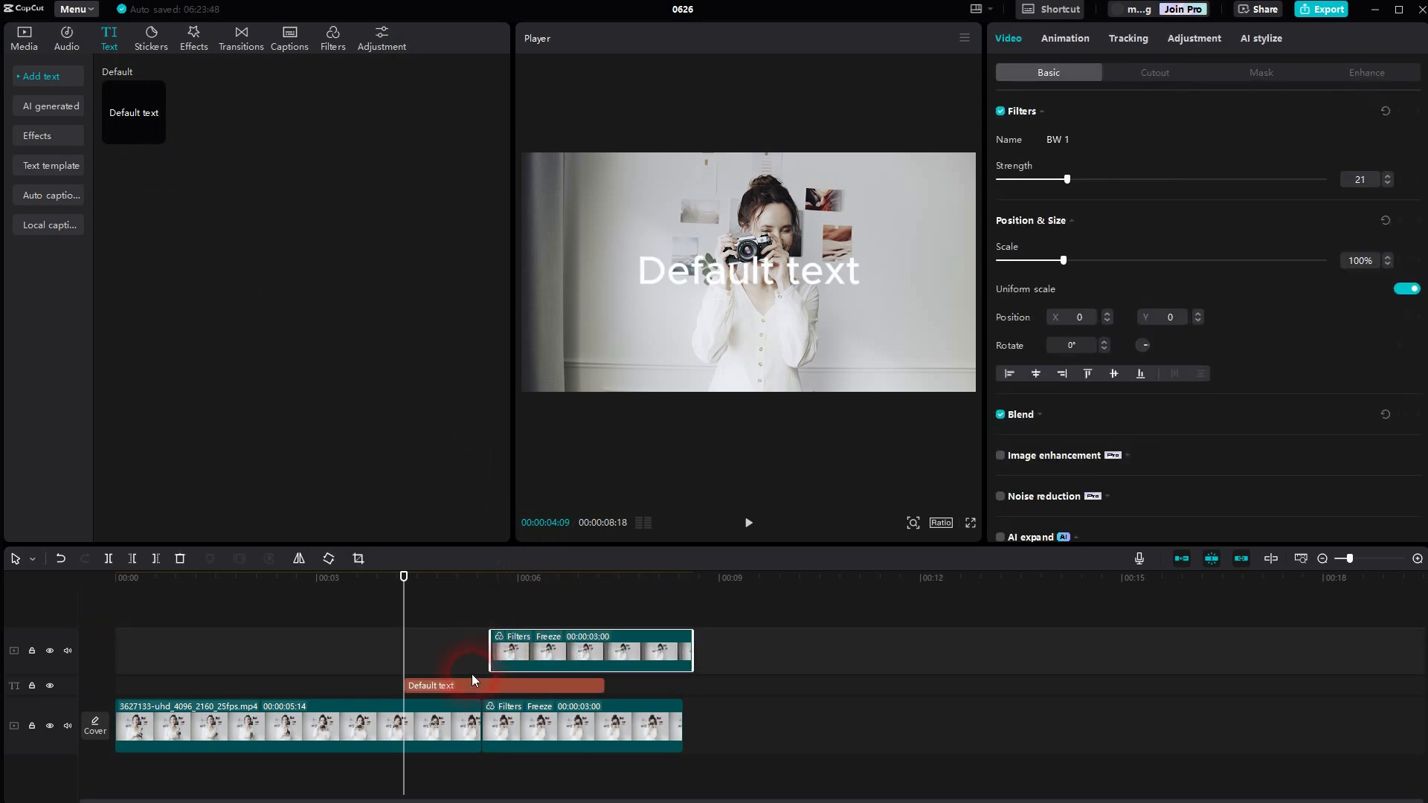
left_click_drag(459, 685, 533, 652)
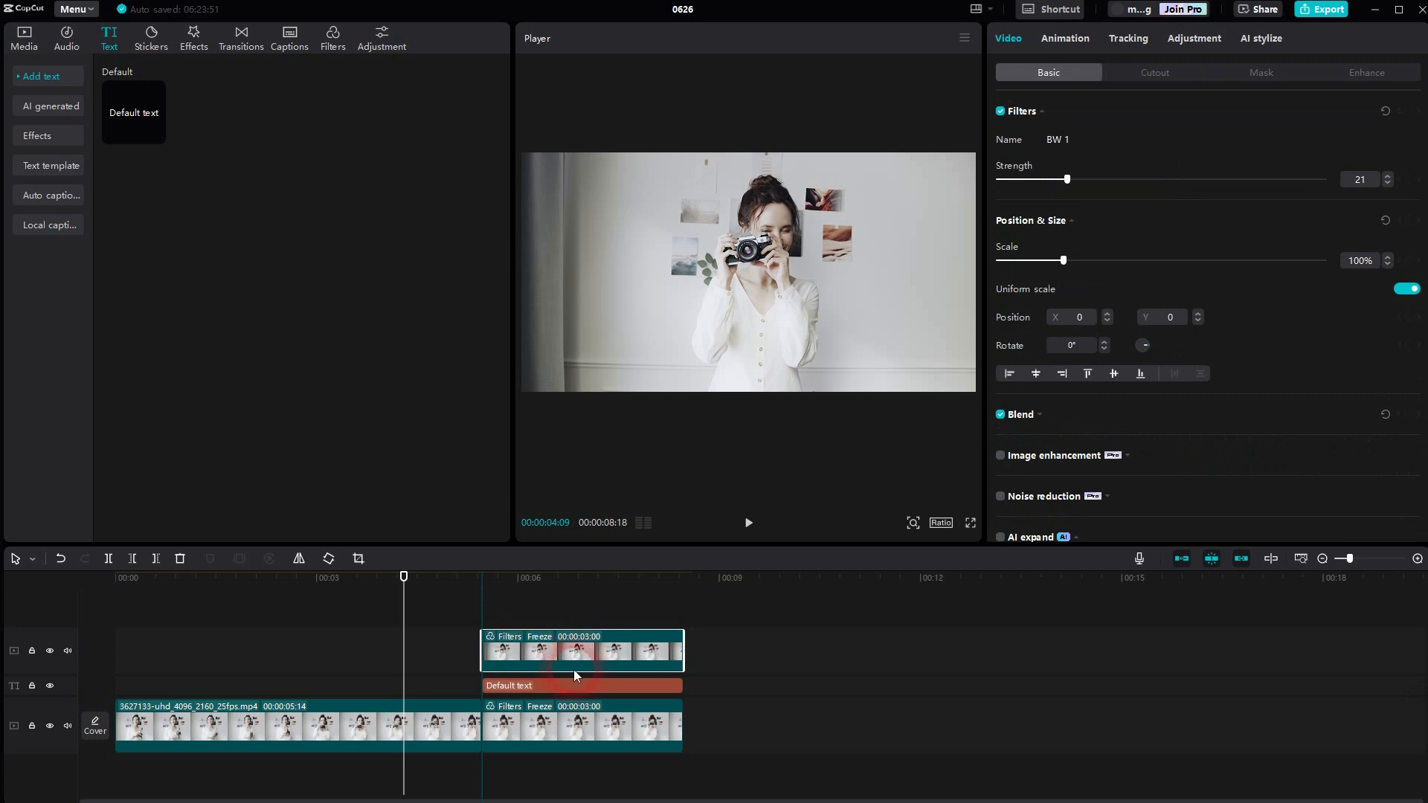
Change the text to VOGUE and enlarge it to span the full width of the video frame
left_click(644, 690)
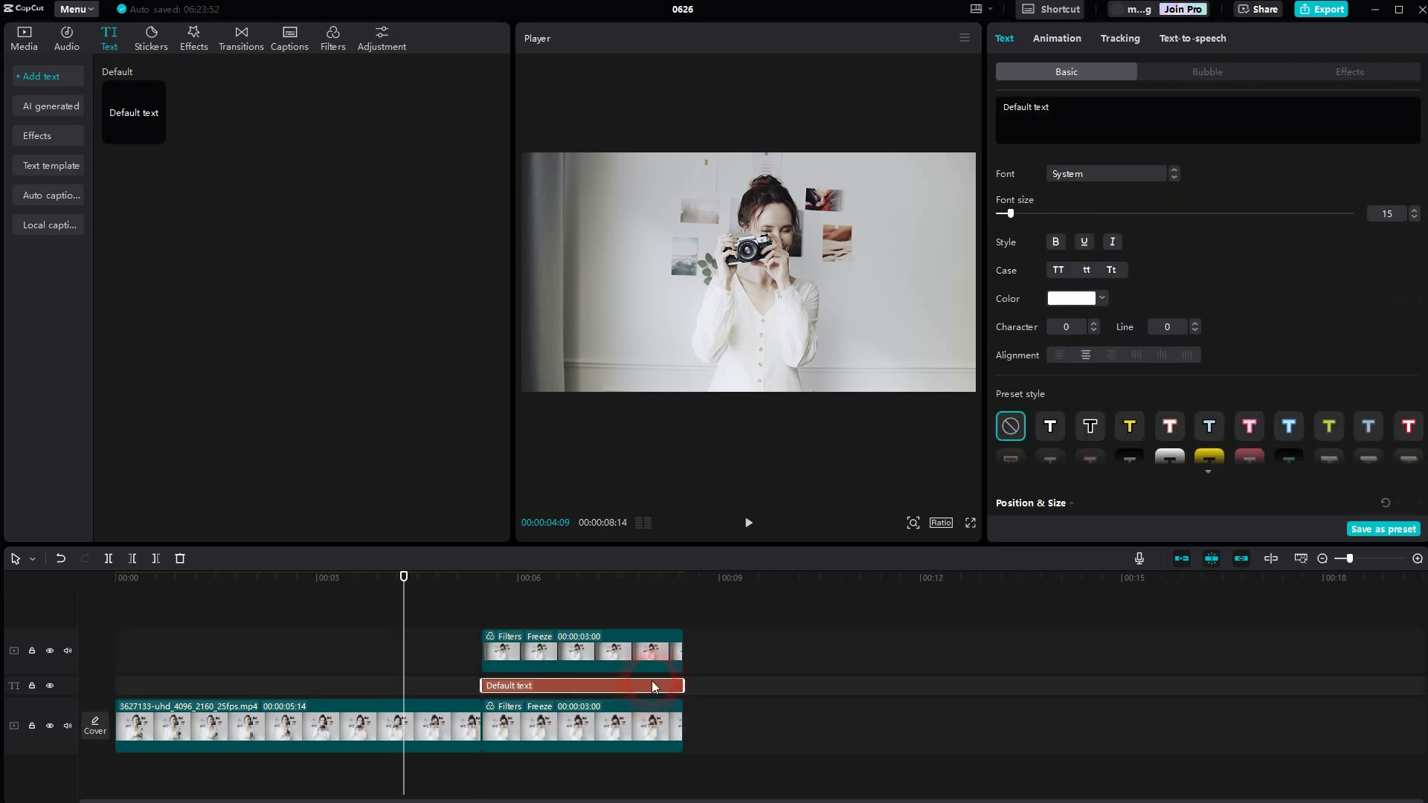
left_click_drag(1080, 106, 998, 111)
type("VOGUE")
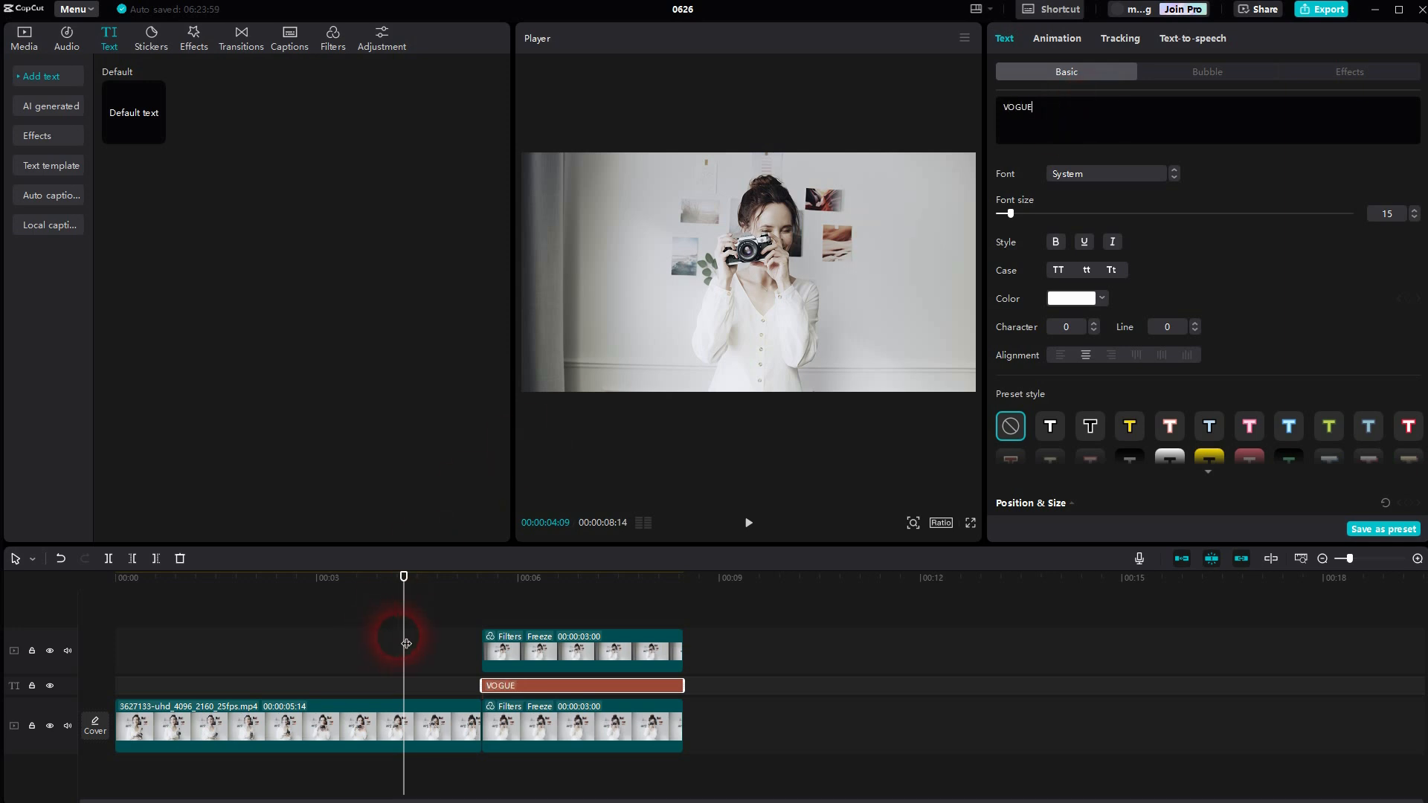
left_click_drag(404, 645, 502, 646)
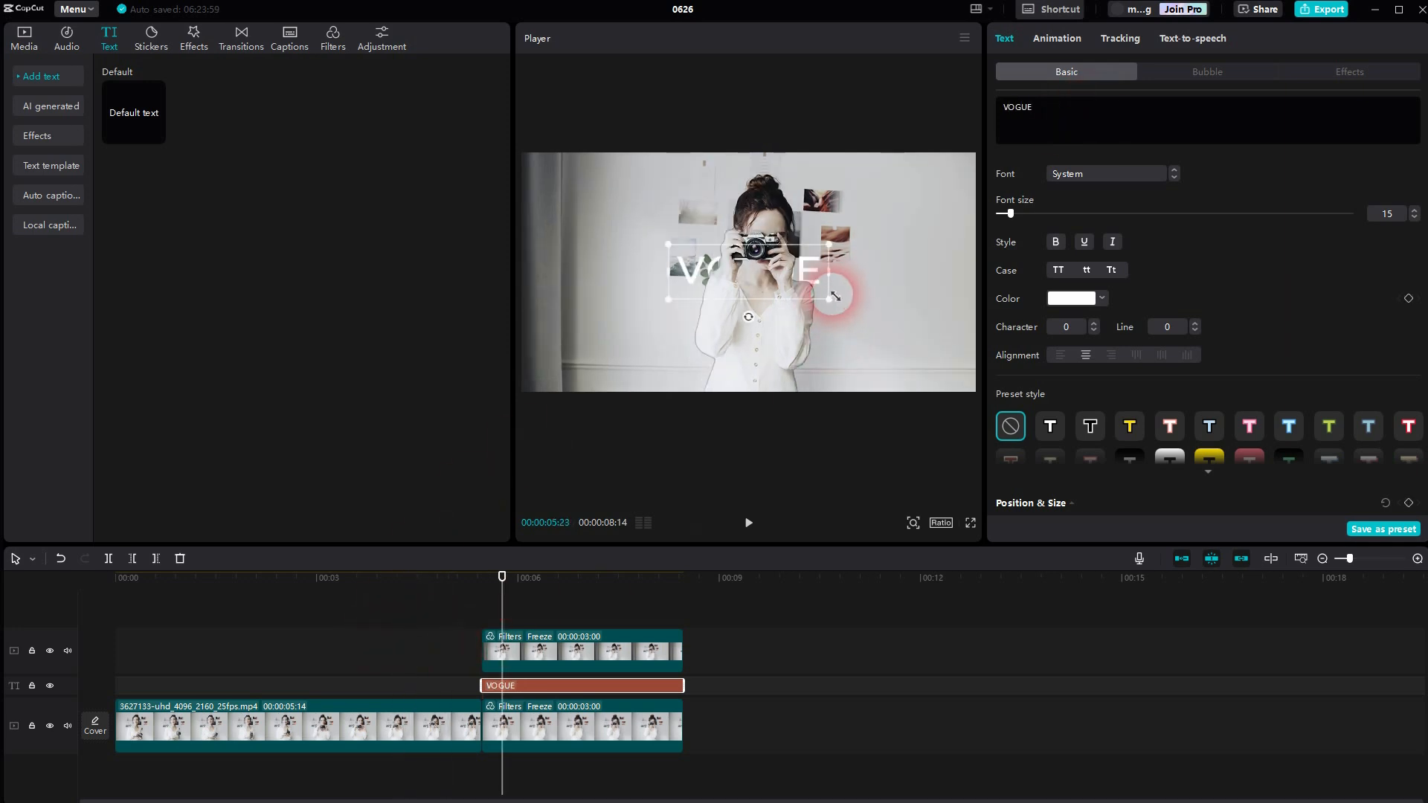
left_click_drag(827, 297, 1049, 387)
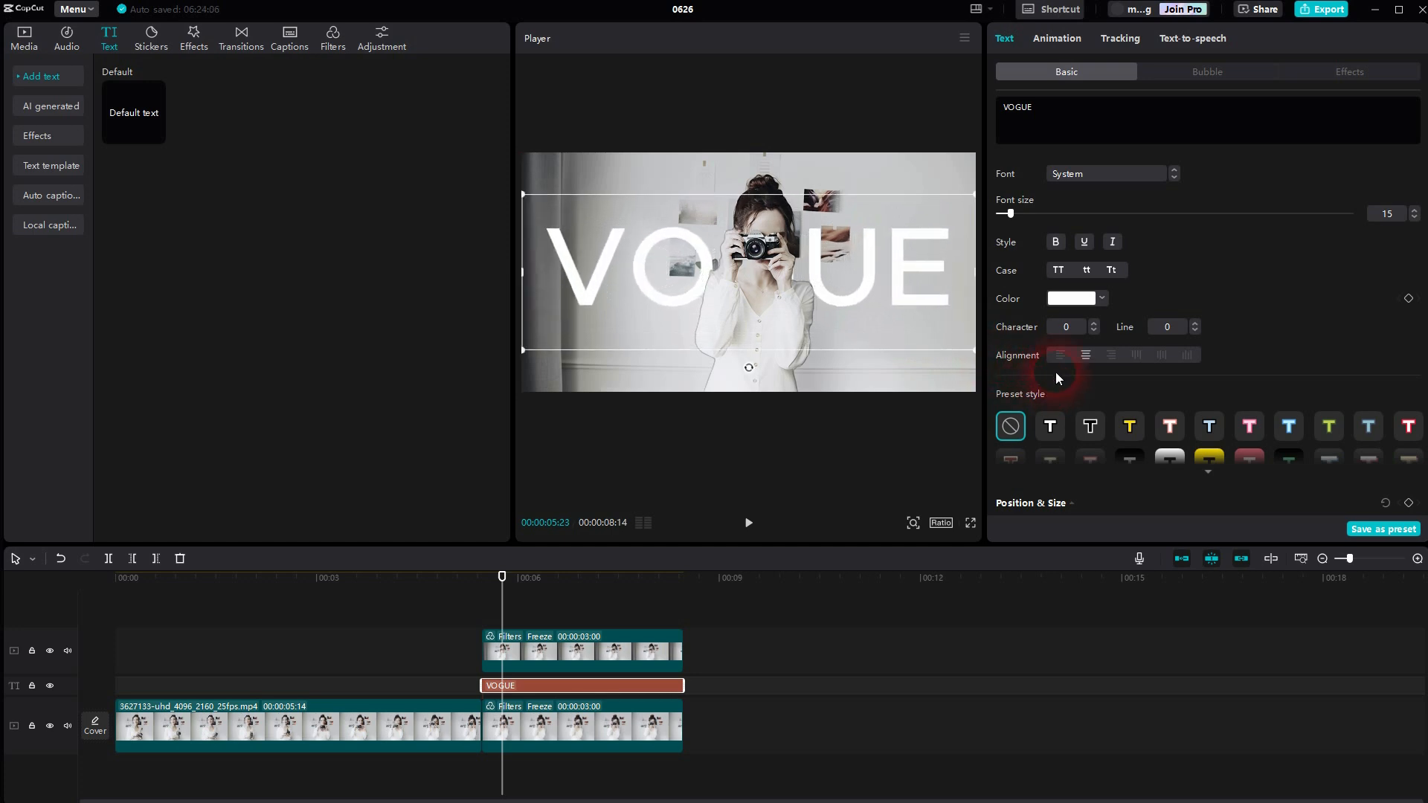
Set the VOGUE text's font to Baskerville Old Face, searching the fonts for "basker"
left_click(1158, 173)
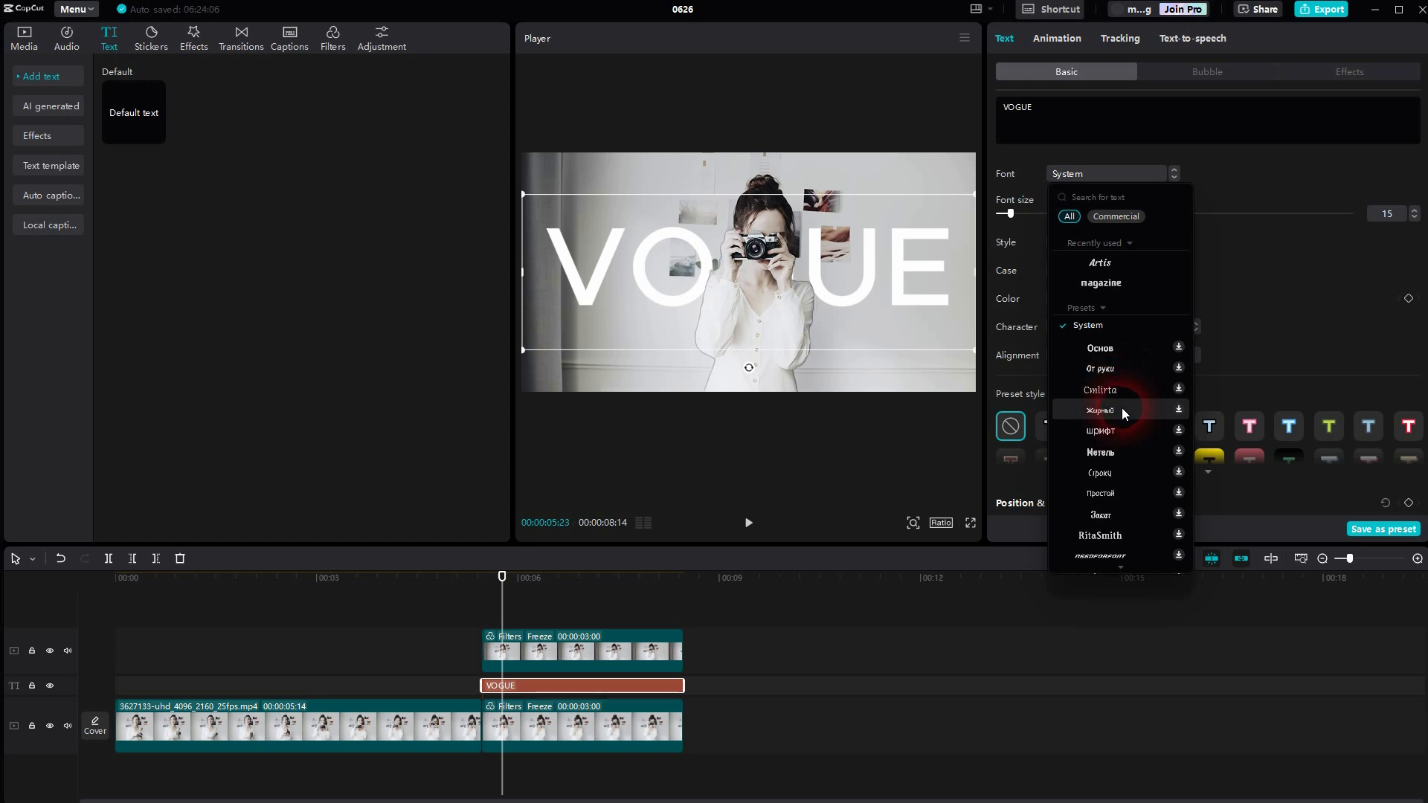
scroll(1128, 436, "down", 2)
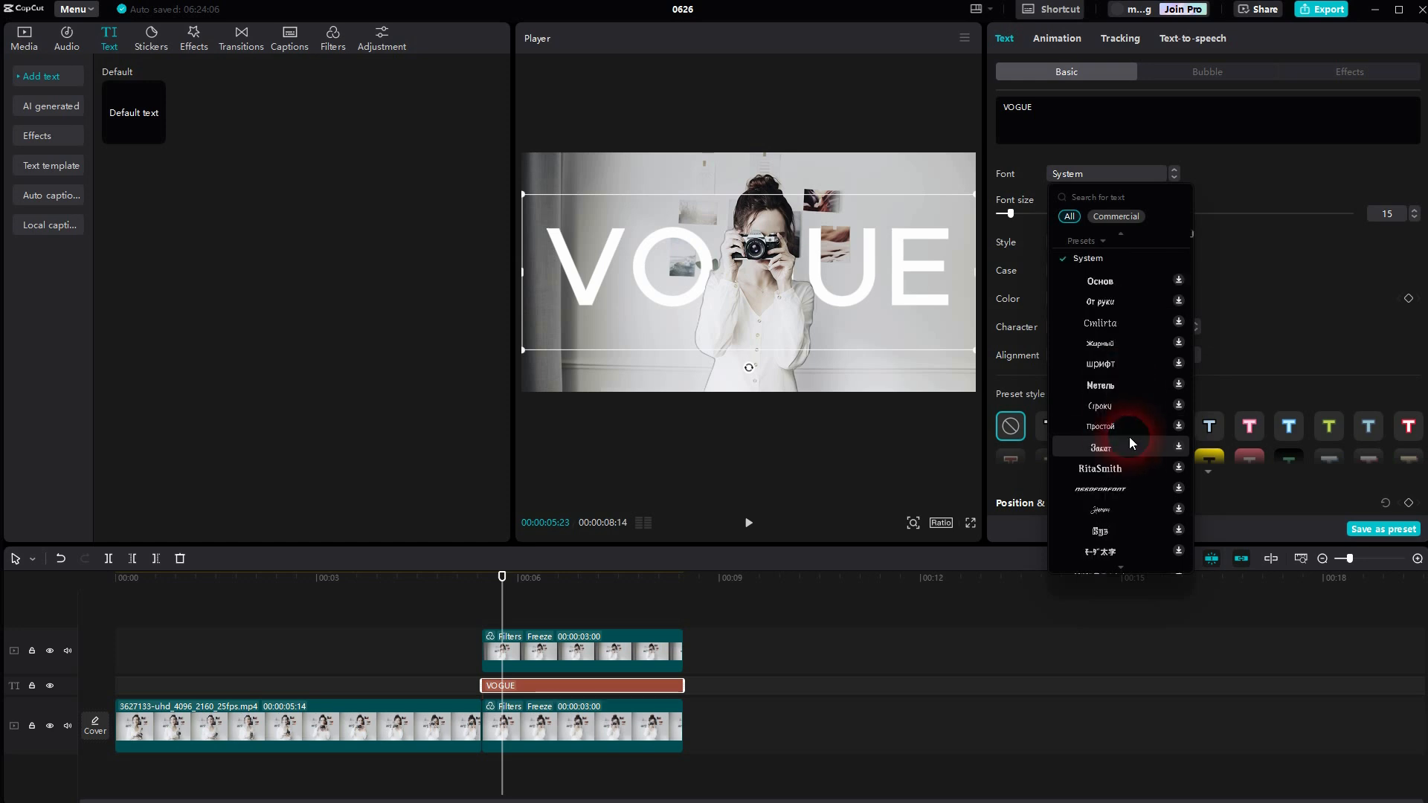
scroll(1129, 436, "down", 5)
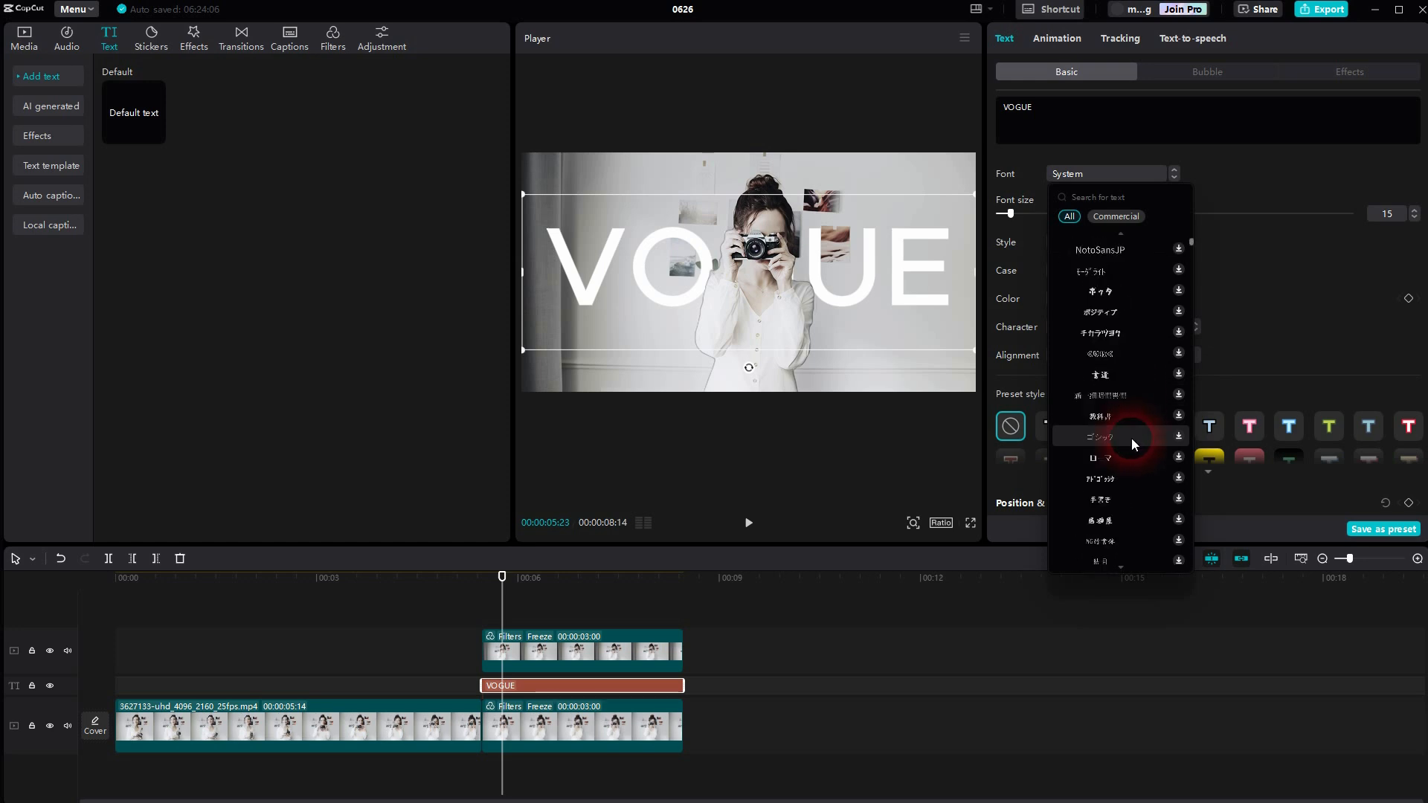
scroll(1131, 439, "down", 6)
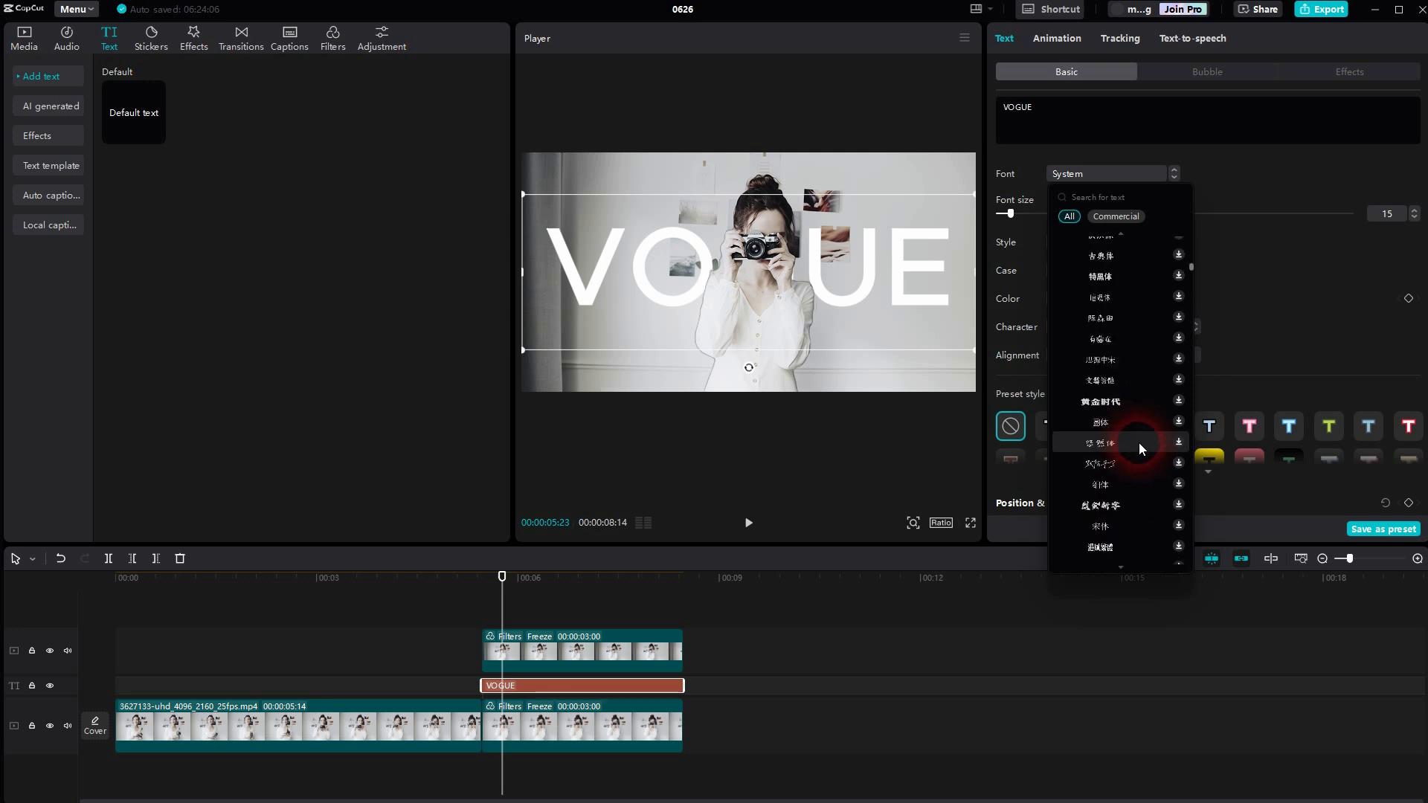
scroll(1142, 444, "down", 5)
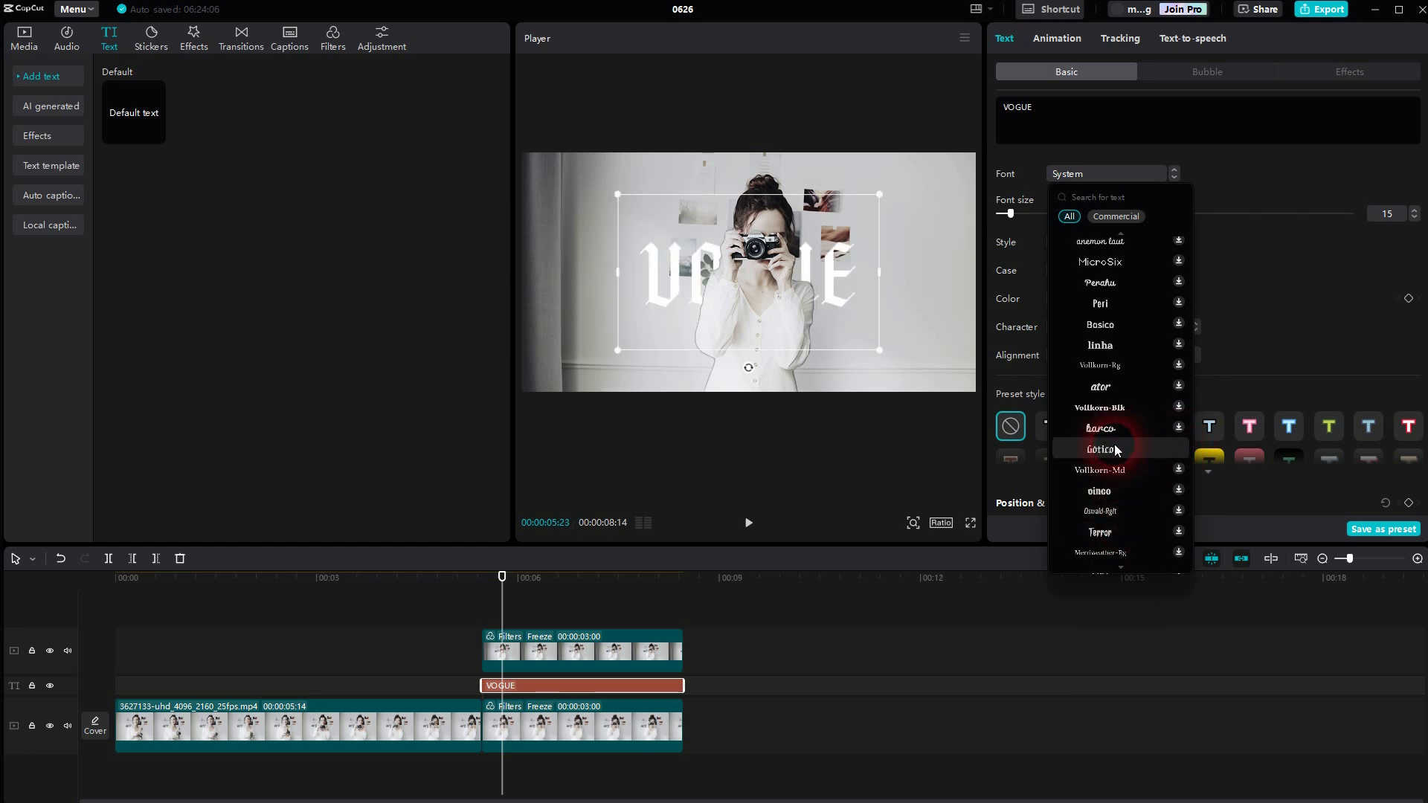
scroll(1114, 444, "down", 5)
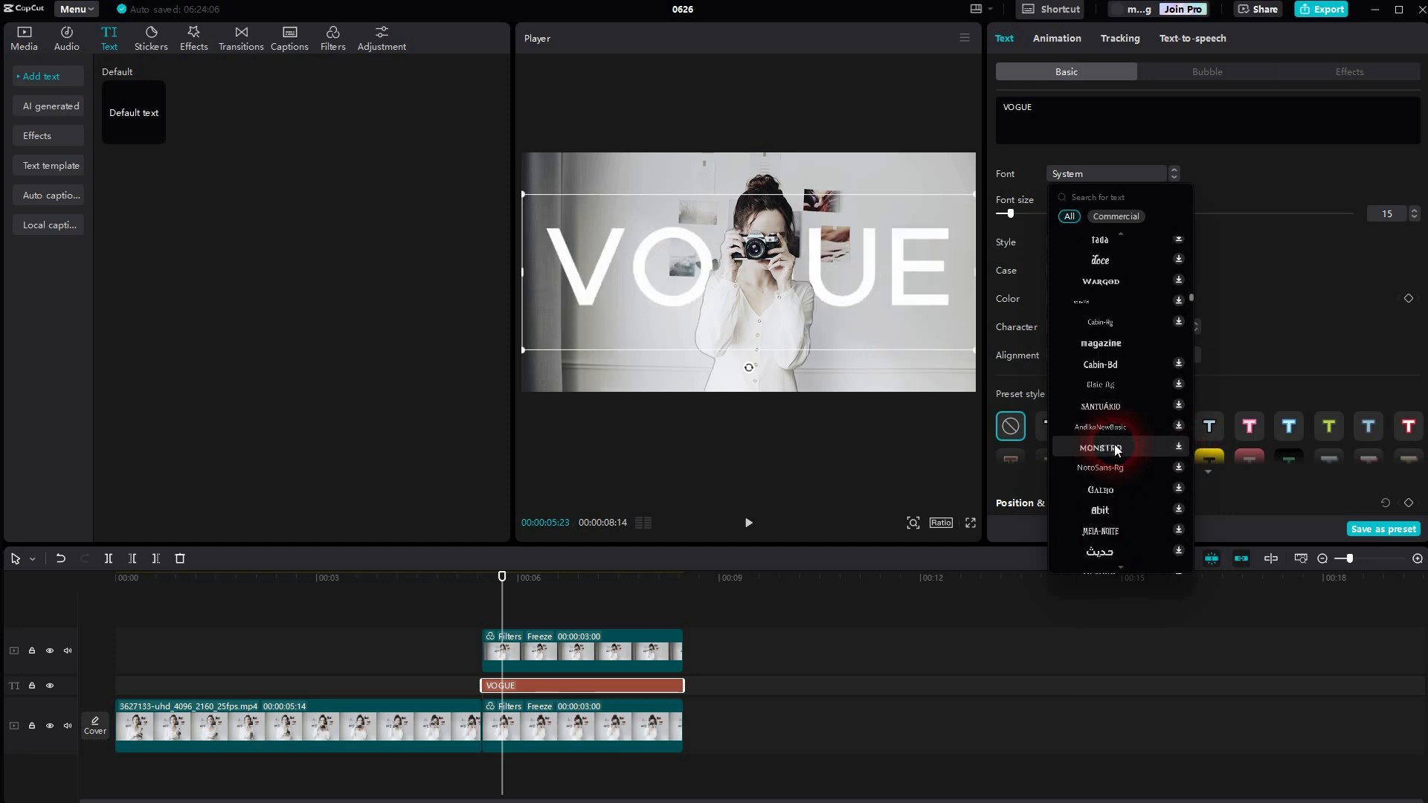
scroll(1116, 439, "up", 1)
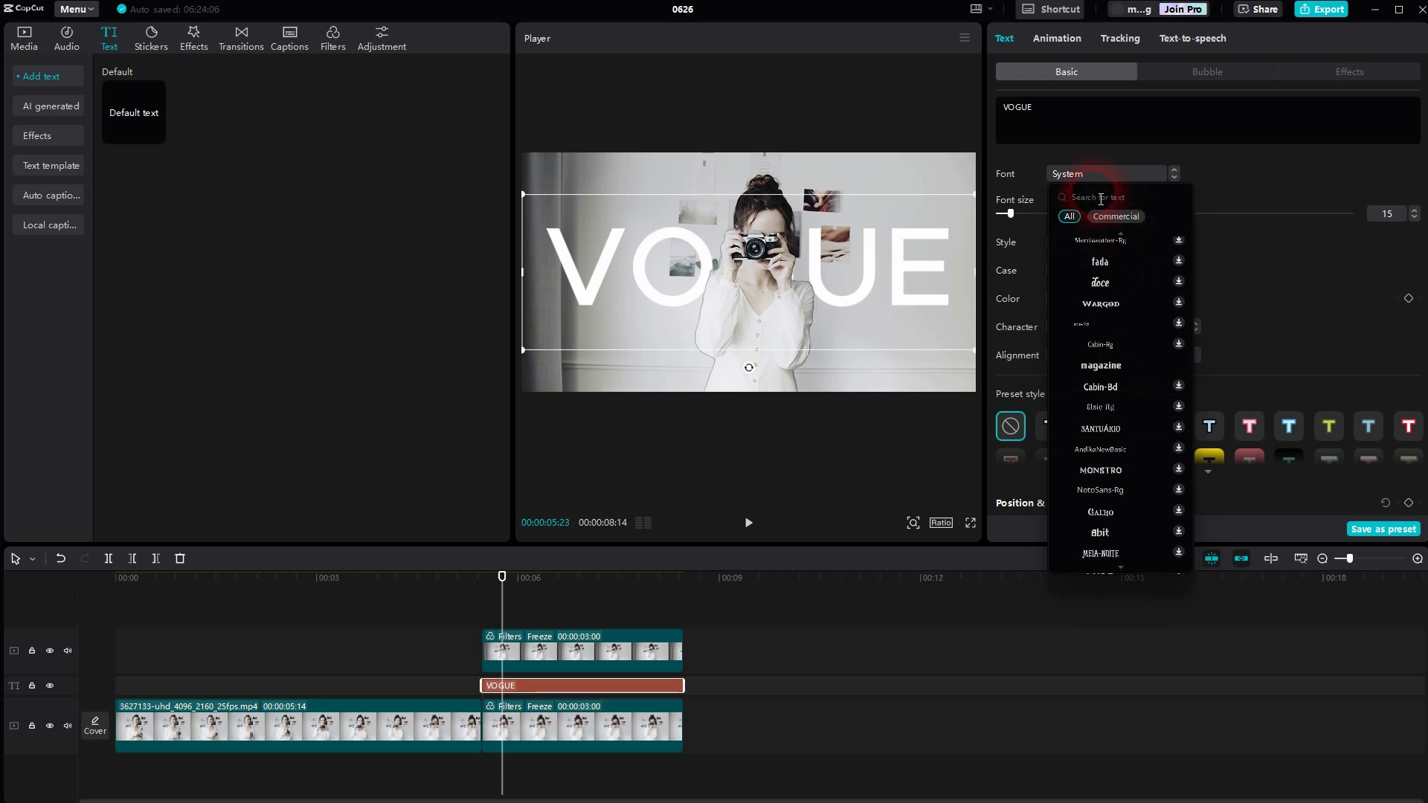
left_click(1101, 198)
type("basker")
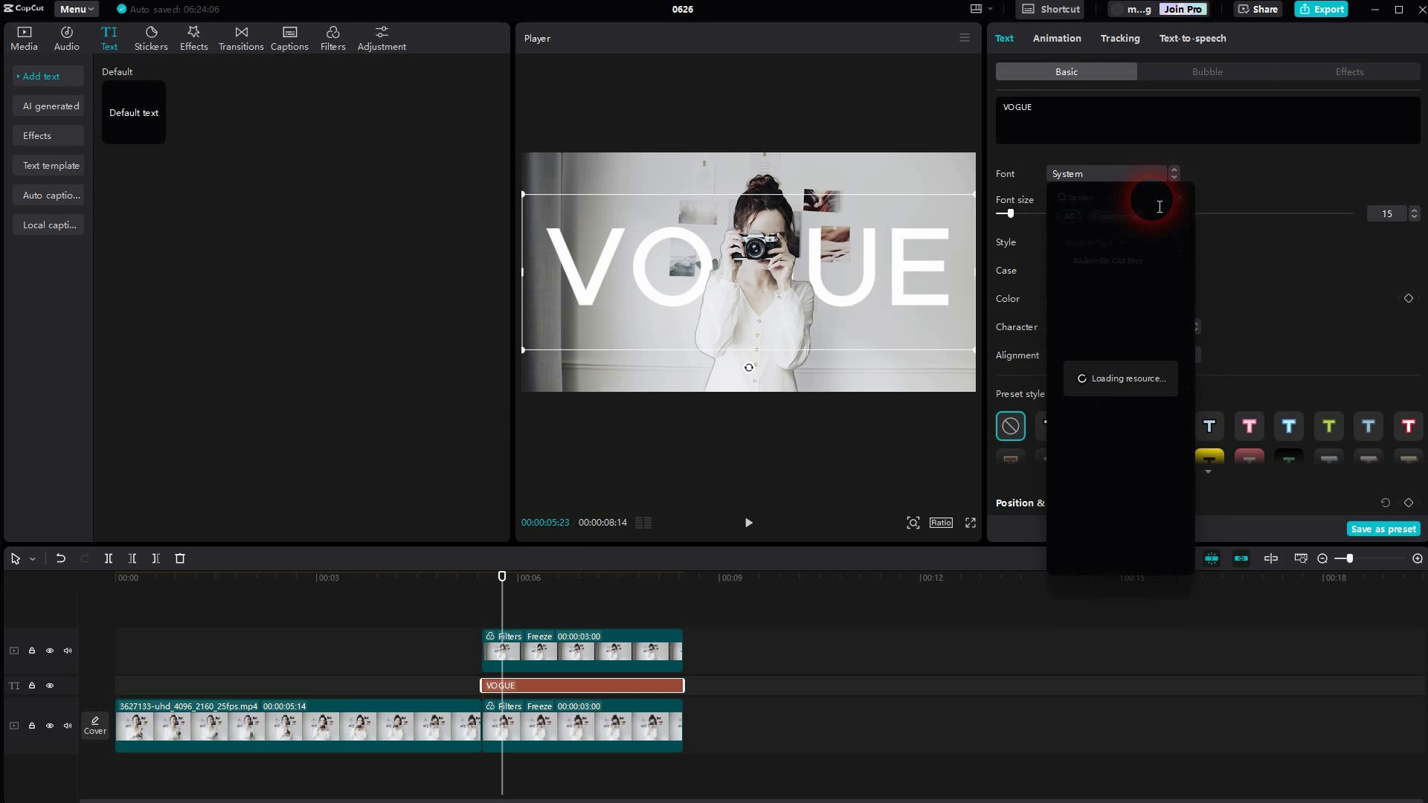
left_click(1140, 262)
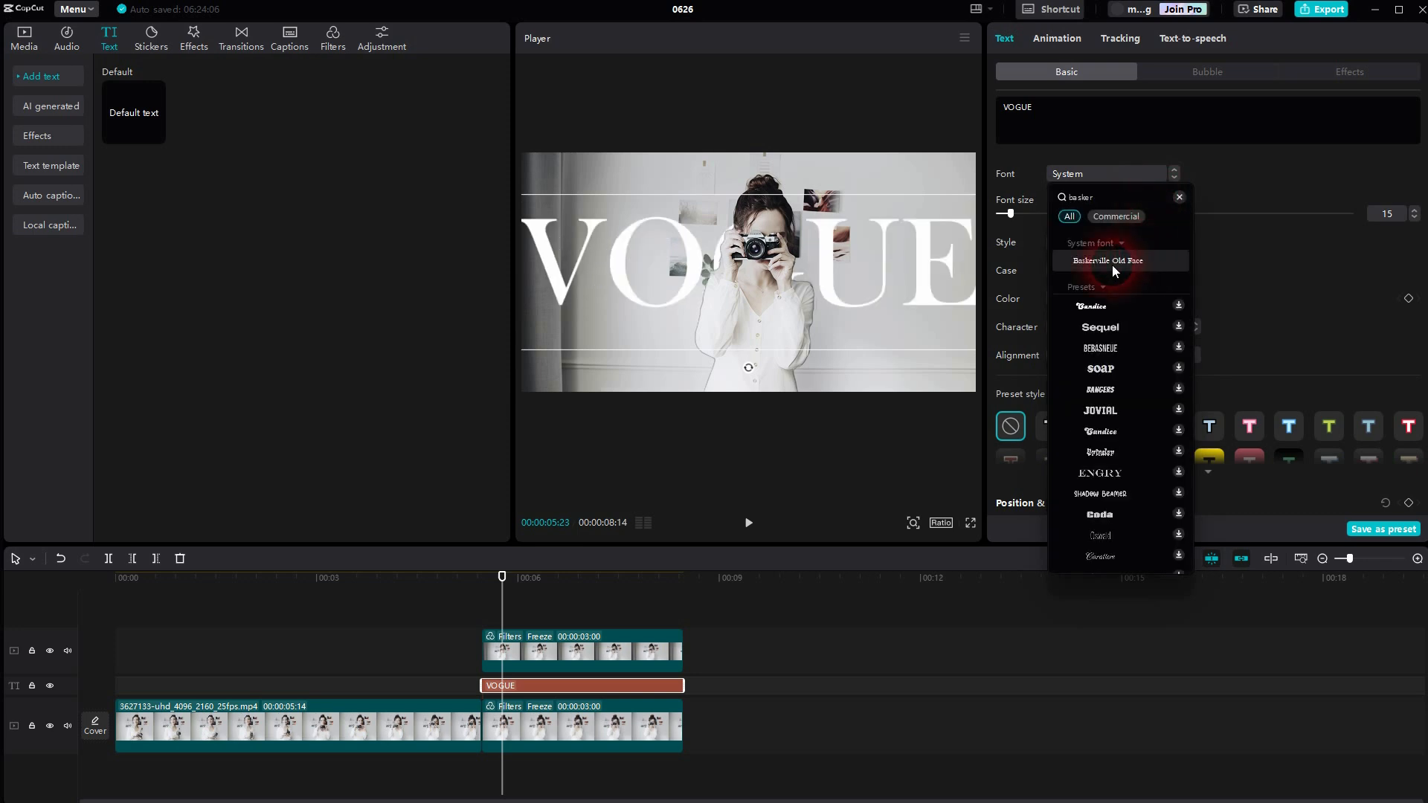
left_click(1112, 264)
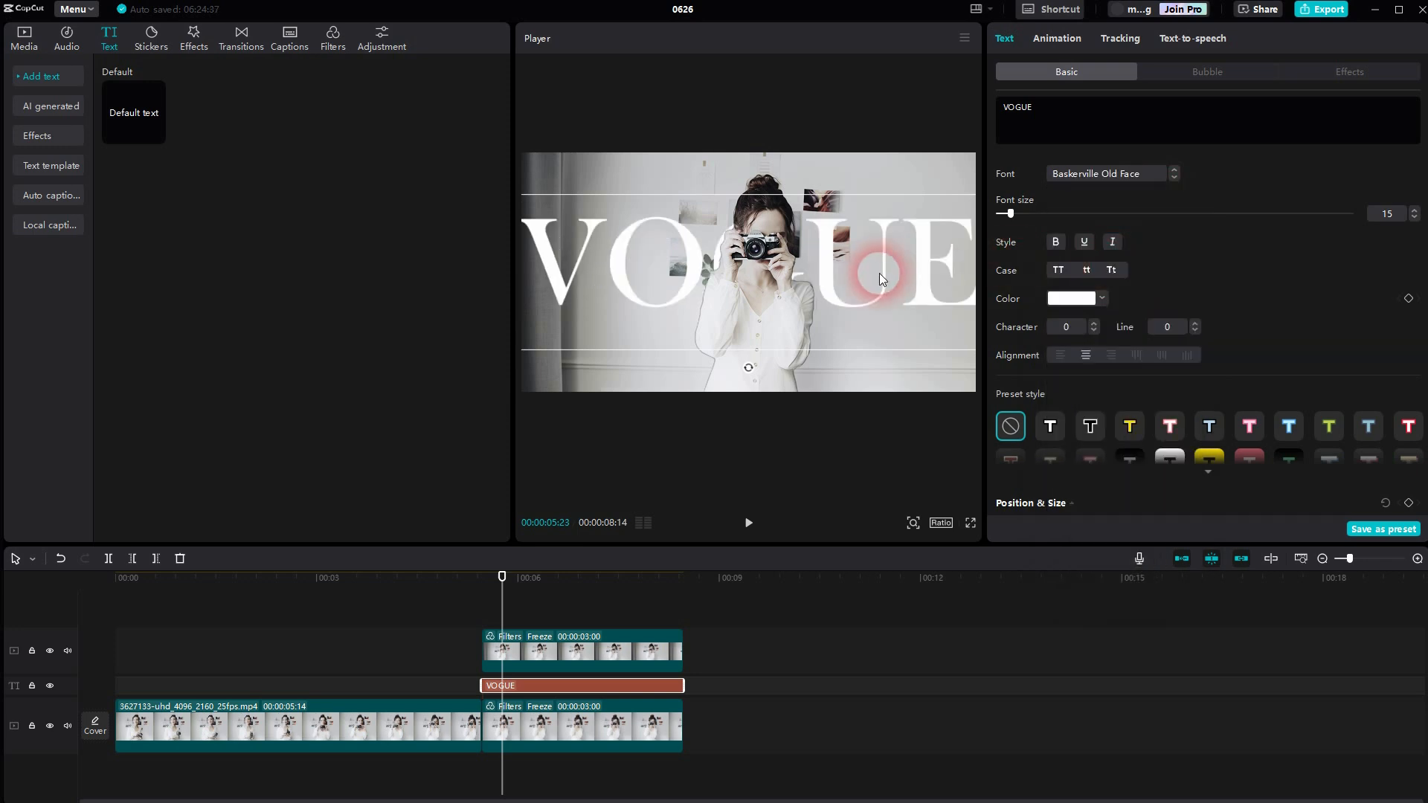
Scale the VOGUE text down to 240% and set its font size to 16 so it fits within the frame width
left_click_drag(1010, 214, 1007, 213)
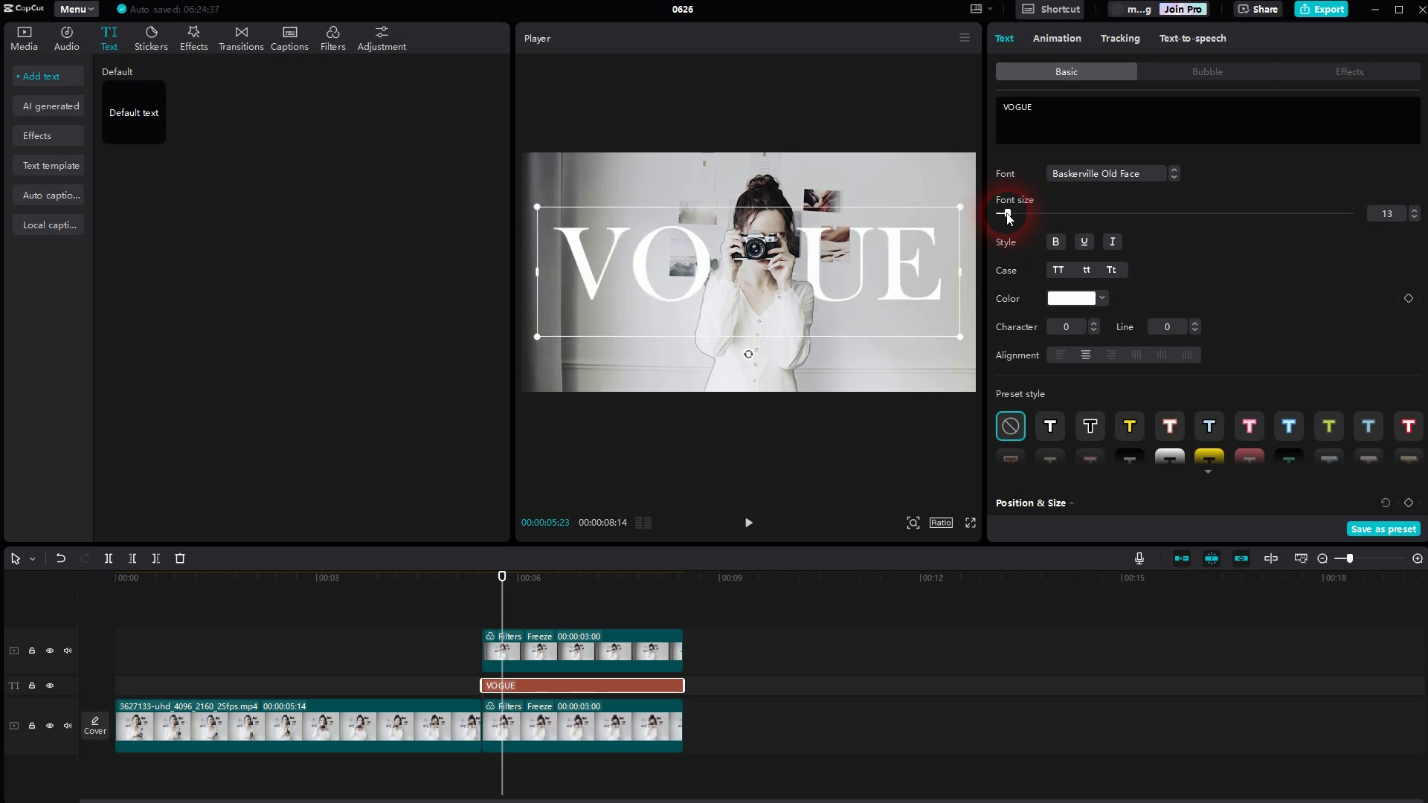
left_click_drag(538, 338, 588, 328)
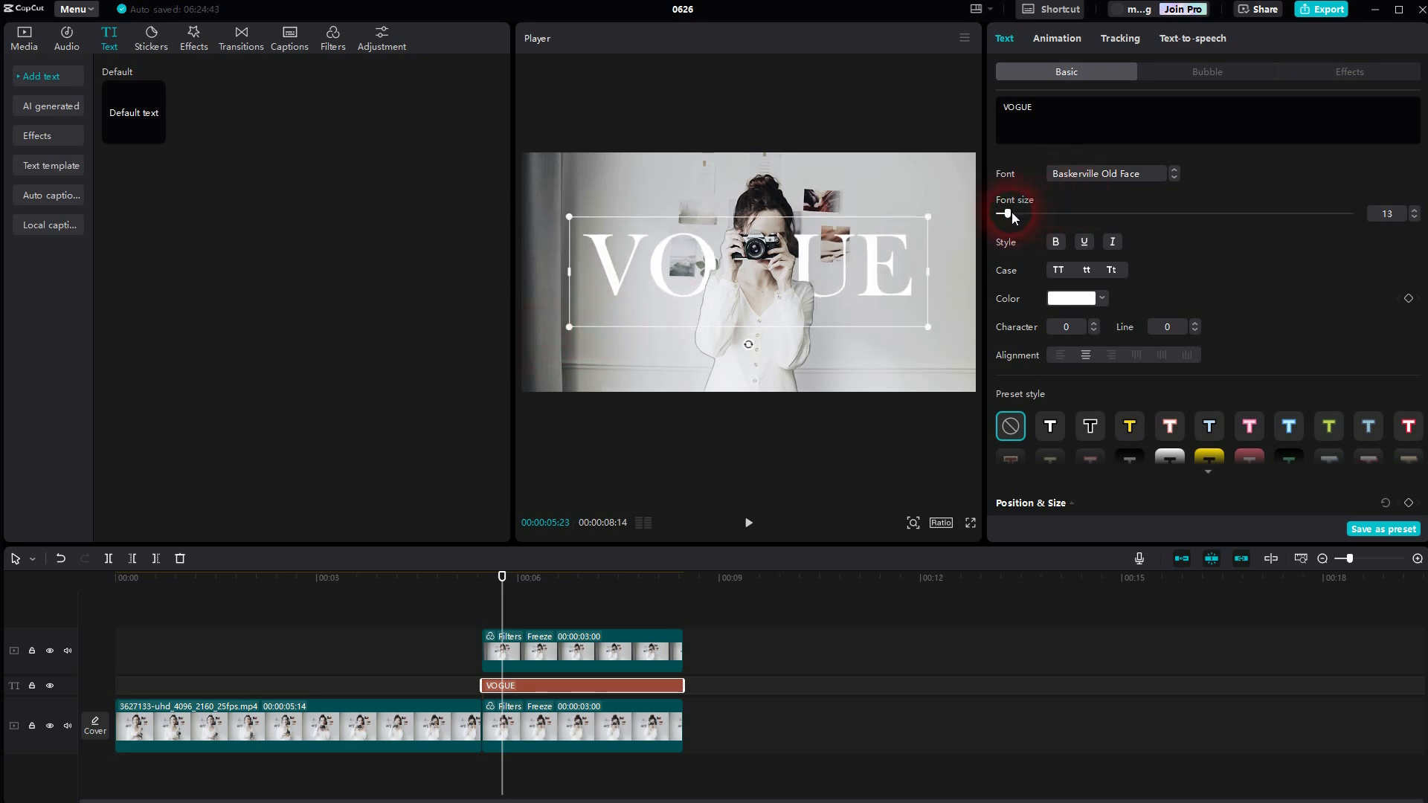
left_click_drag(1010, 214, 1015, 214)
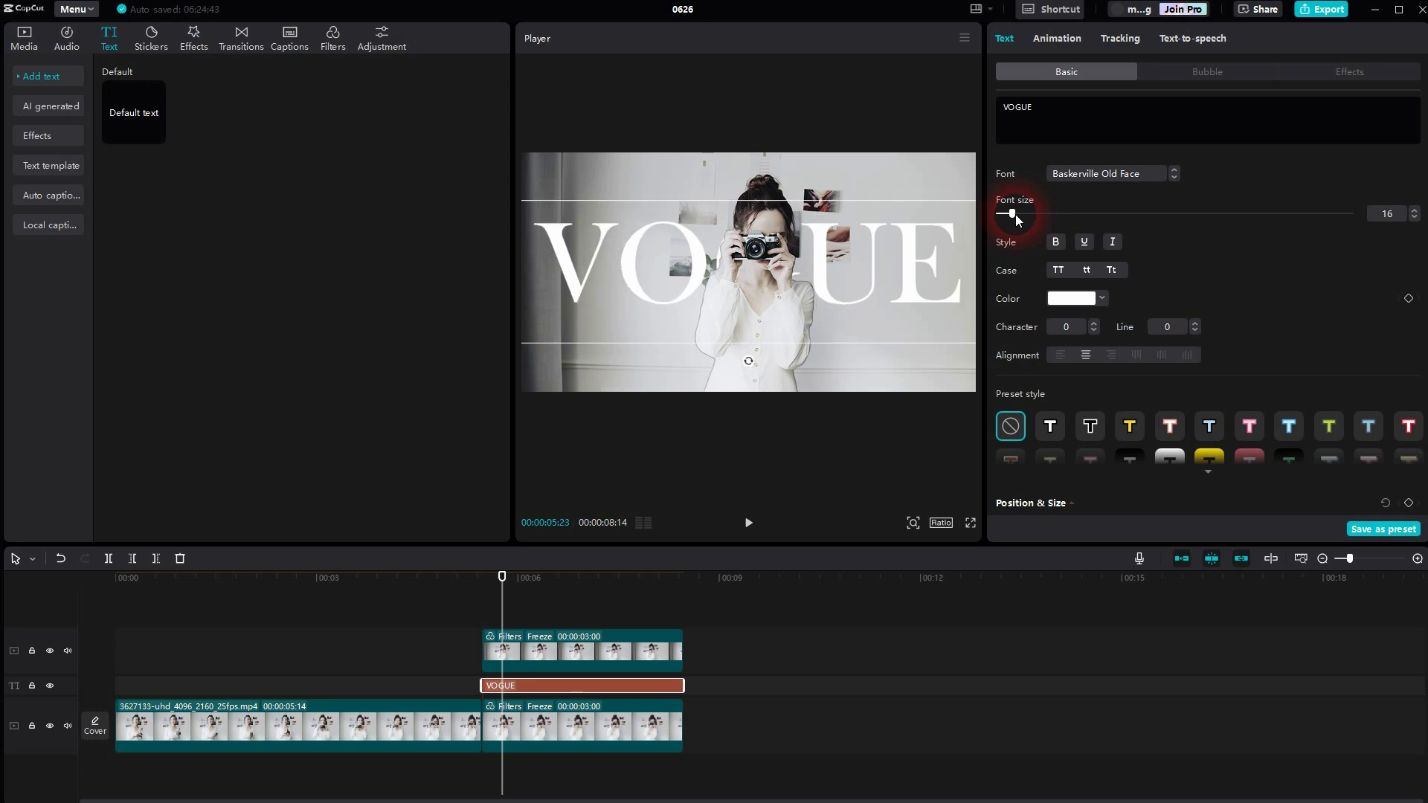
Move the VOGUE text straight up to the frame's upper edge, keeping it horizontally centred behind the woman's head
left_click(818, 226)
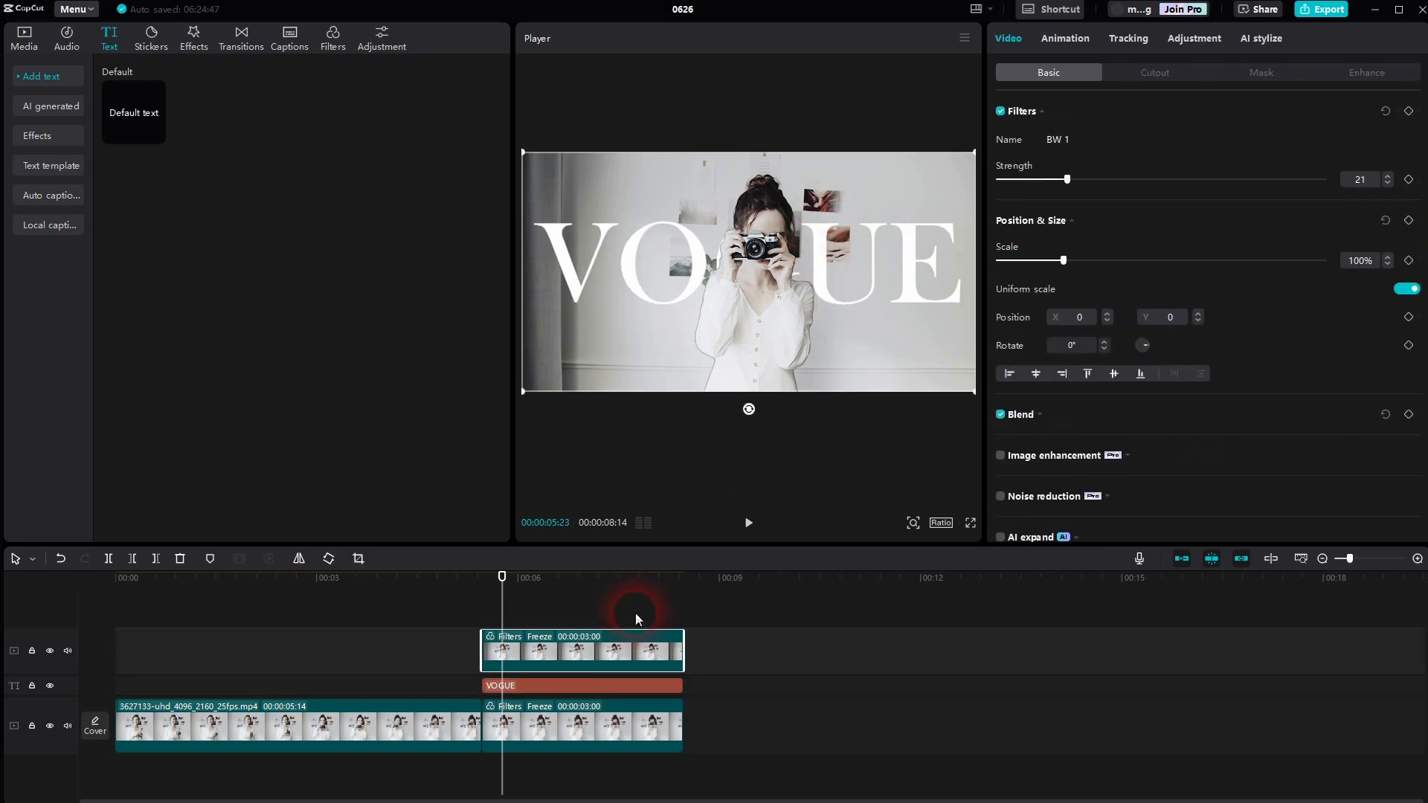
left_click(605, 683)
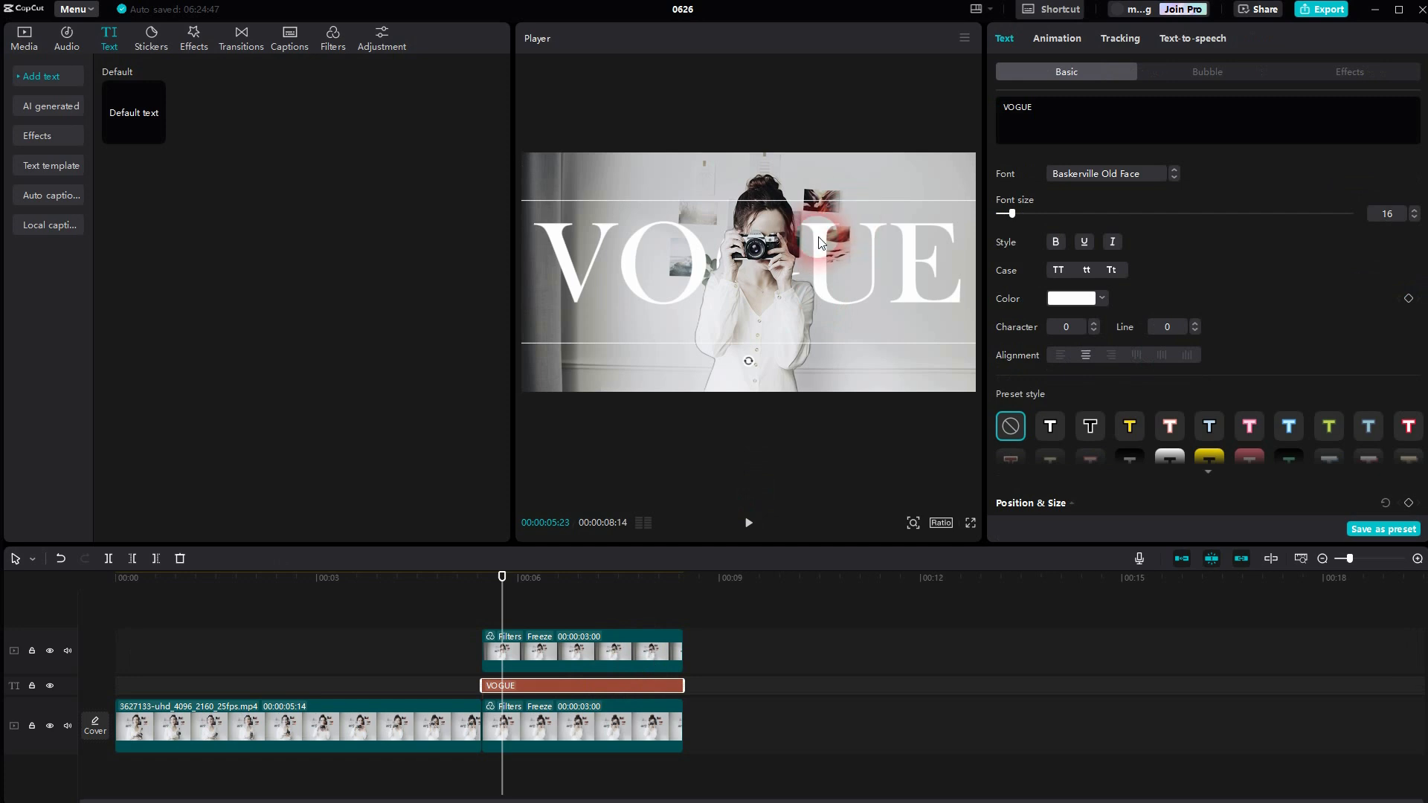
left_click_drag(822, 224, 822, 197)
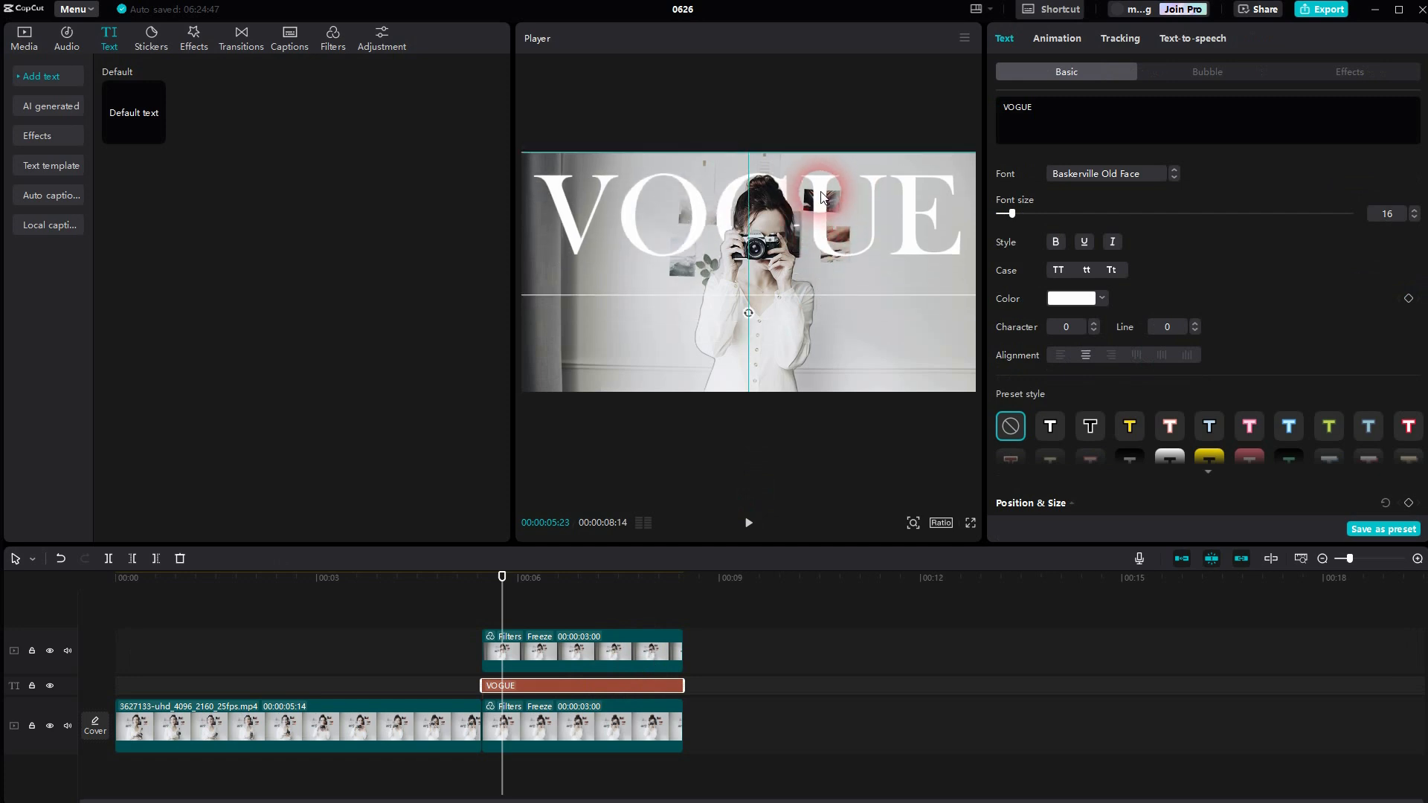
left_click(792, 467)
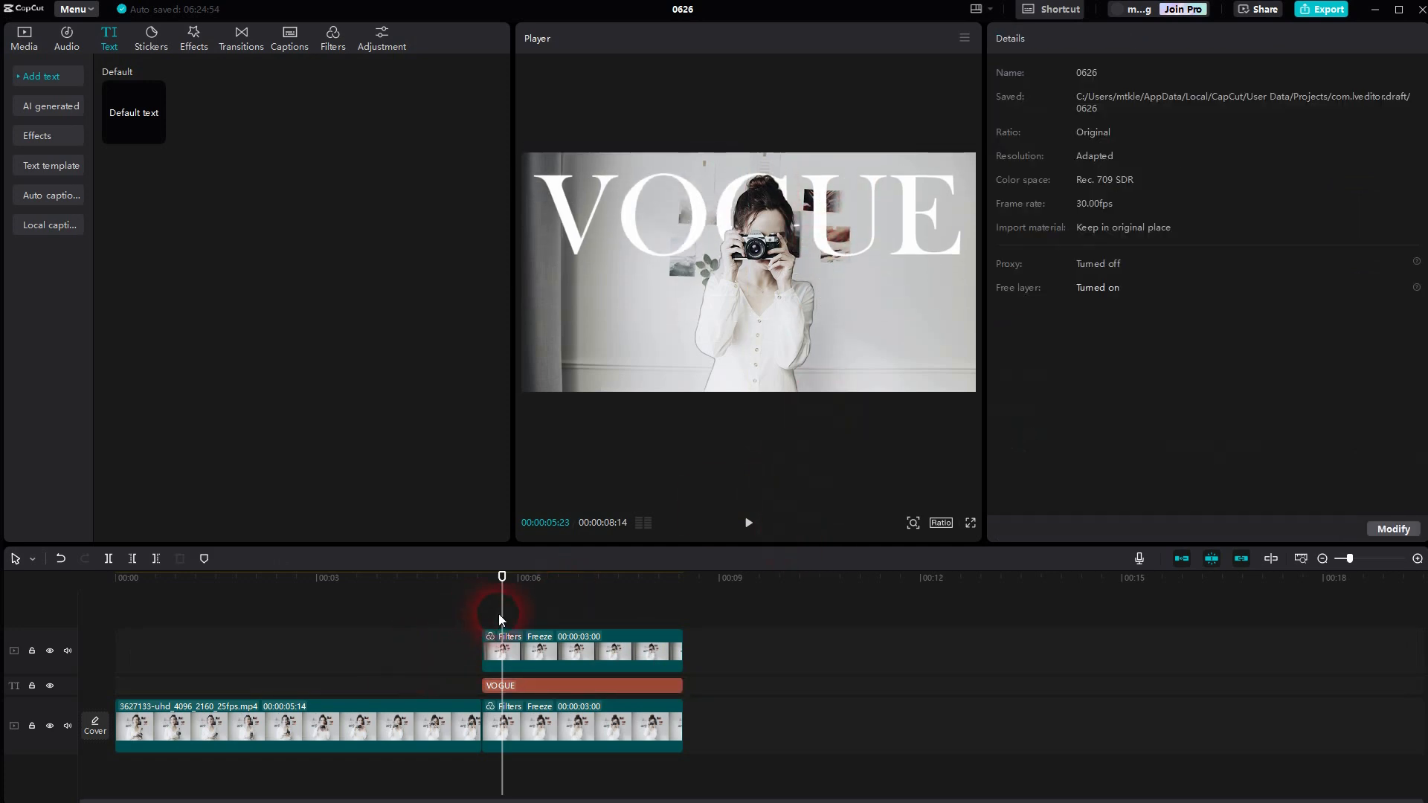
Play the video from about 3 seconds through the switch into the freeze frame to review the text
left_click_drag(499, 620, 343, 612)
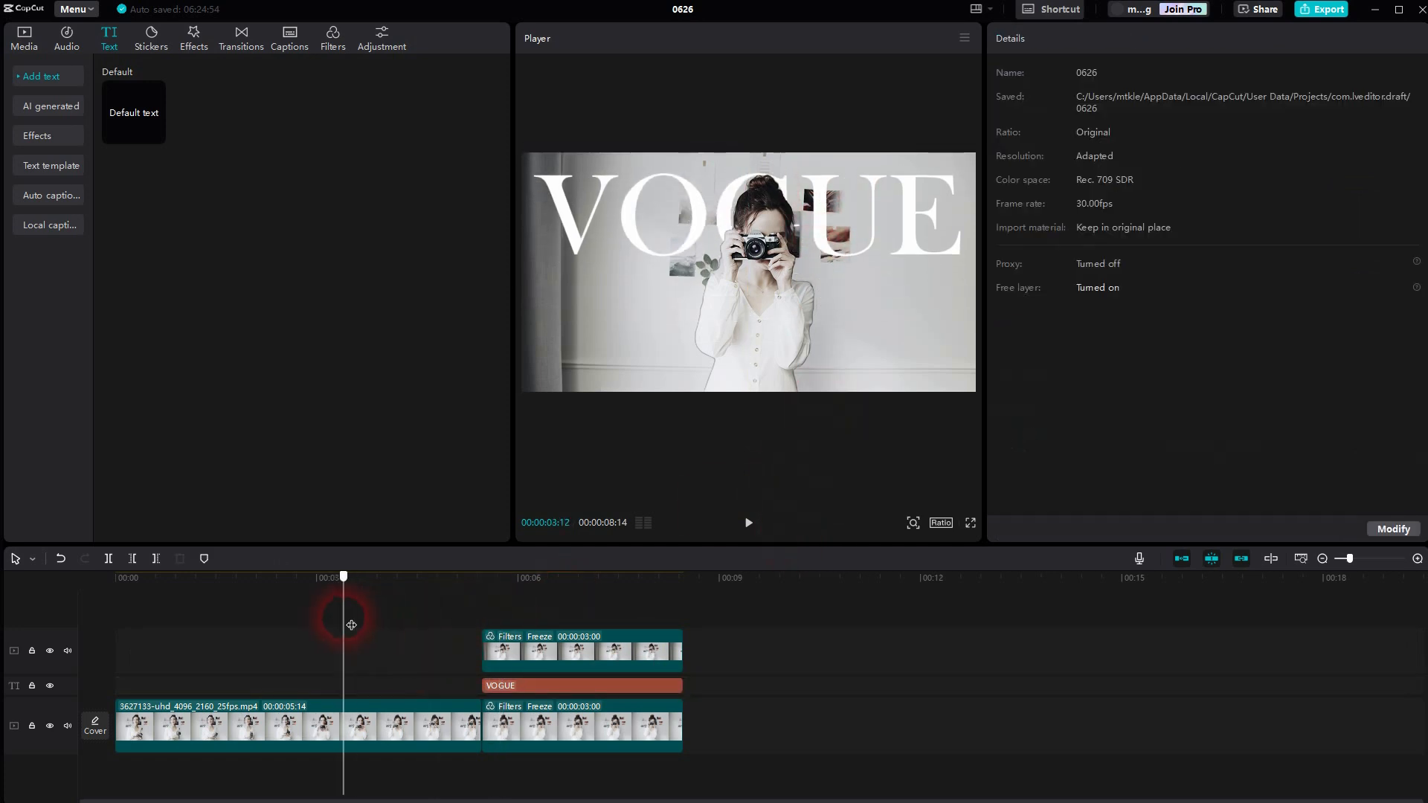
left_click(751, 524)
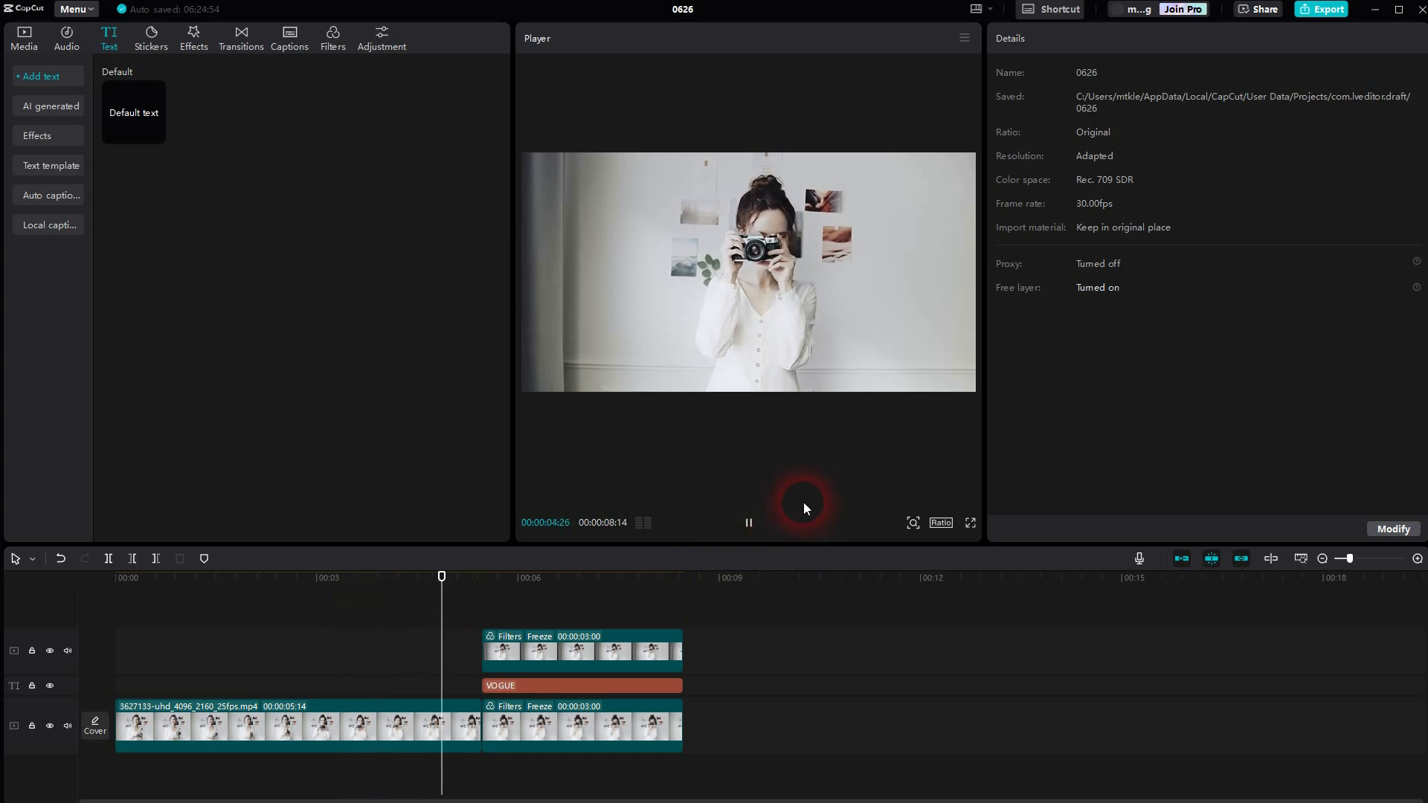
left_click(750, 523)
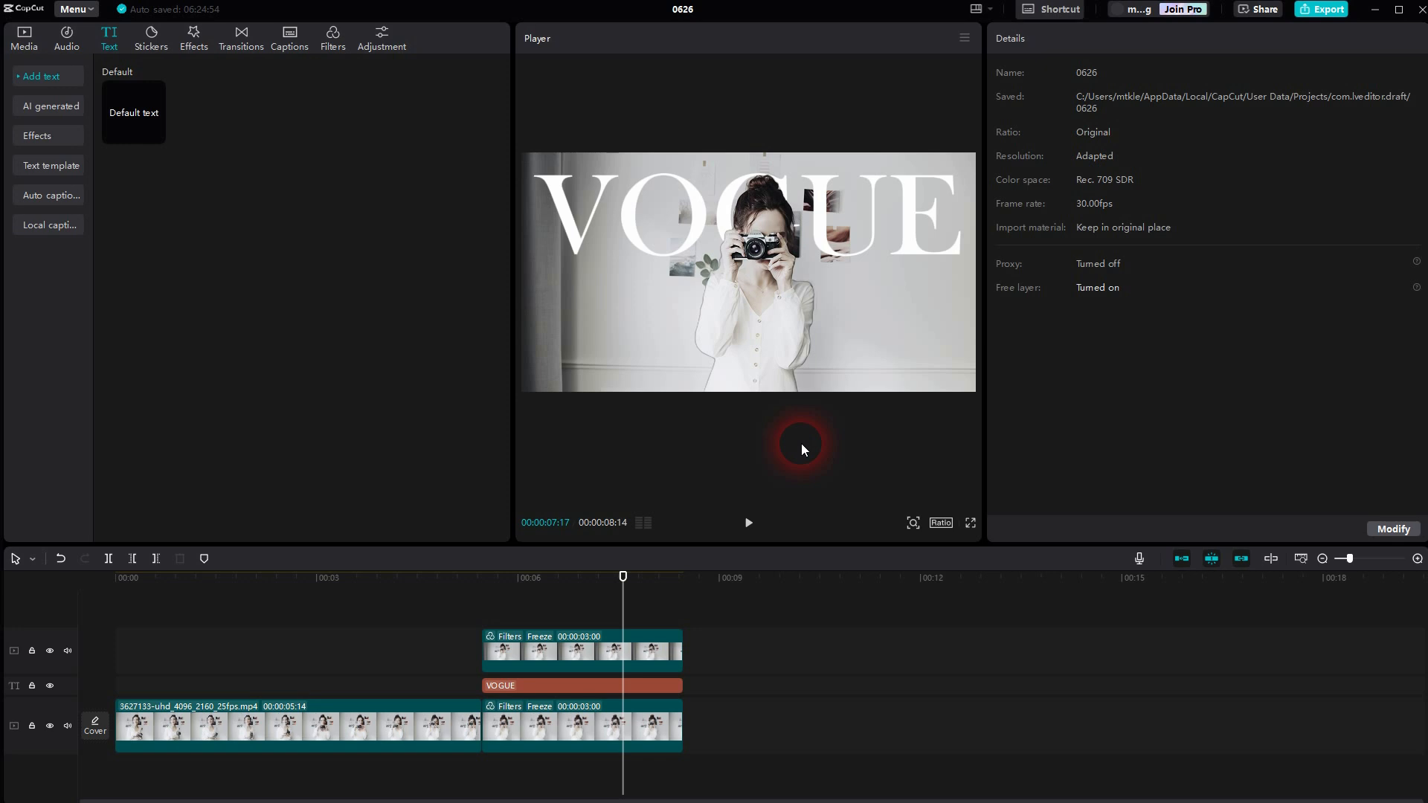
left_click(635, 686)
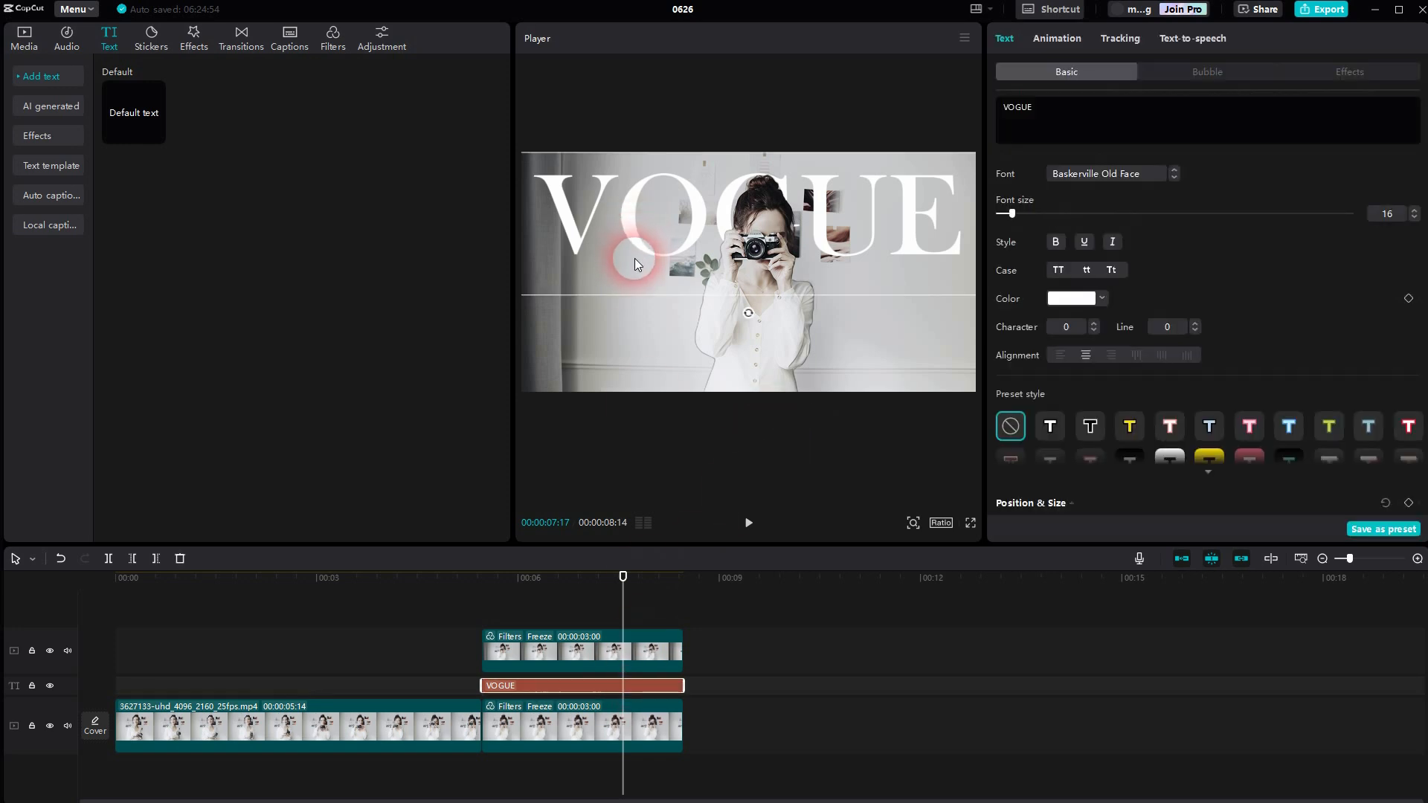
left_click(632, 240)
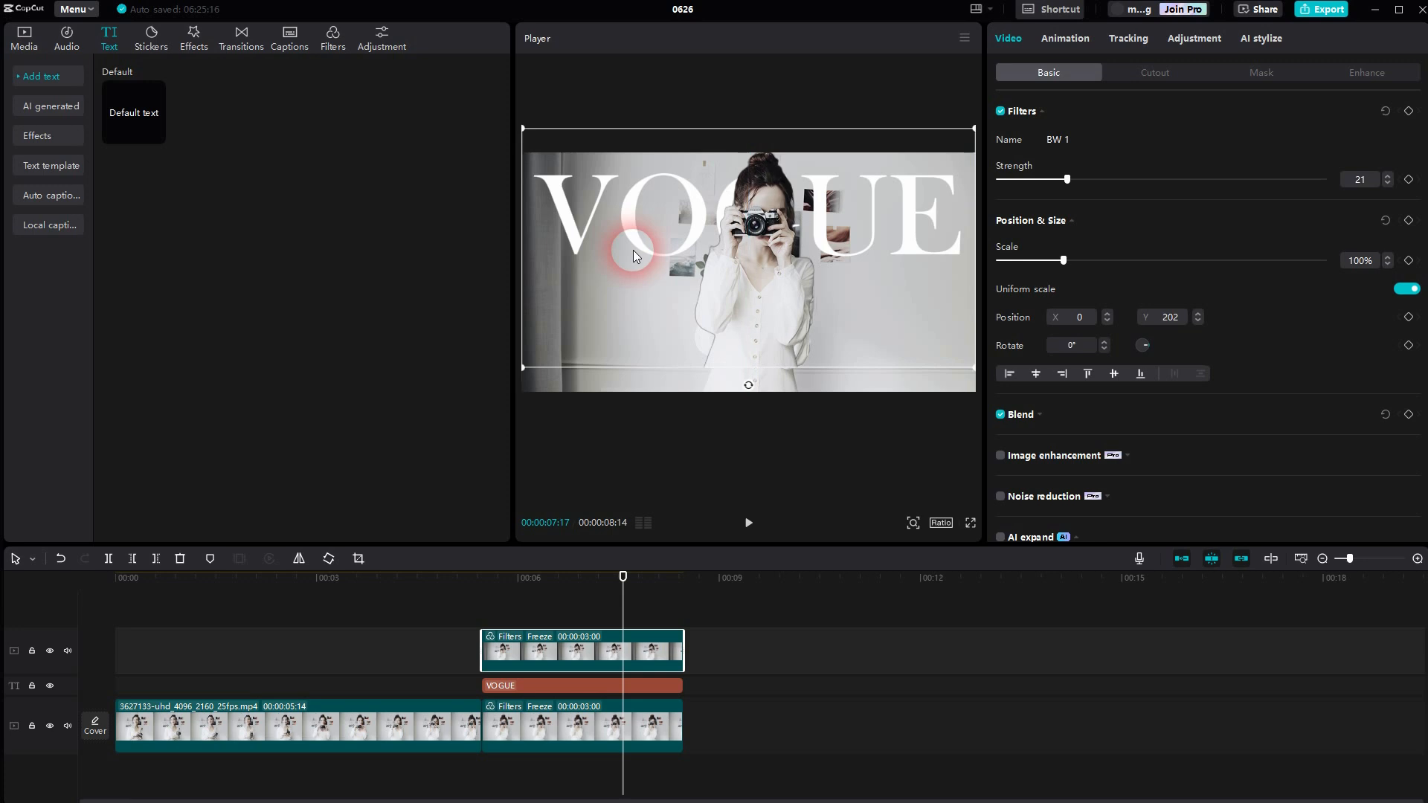
key("ctrl+z")
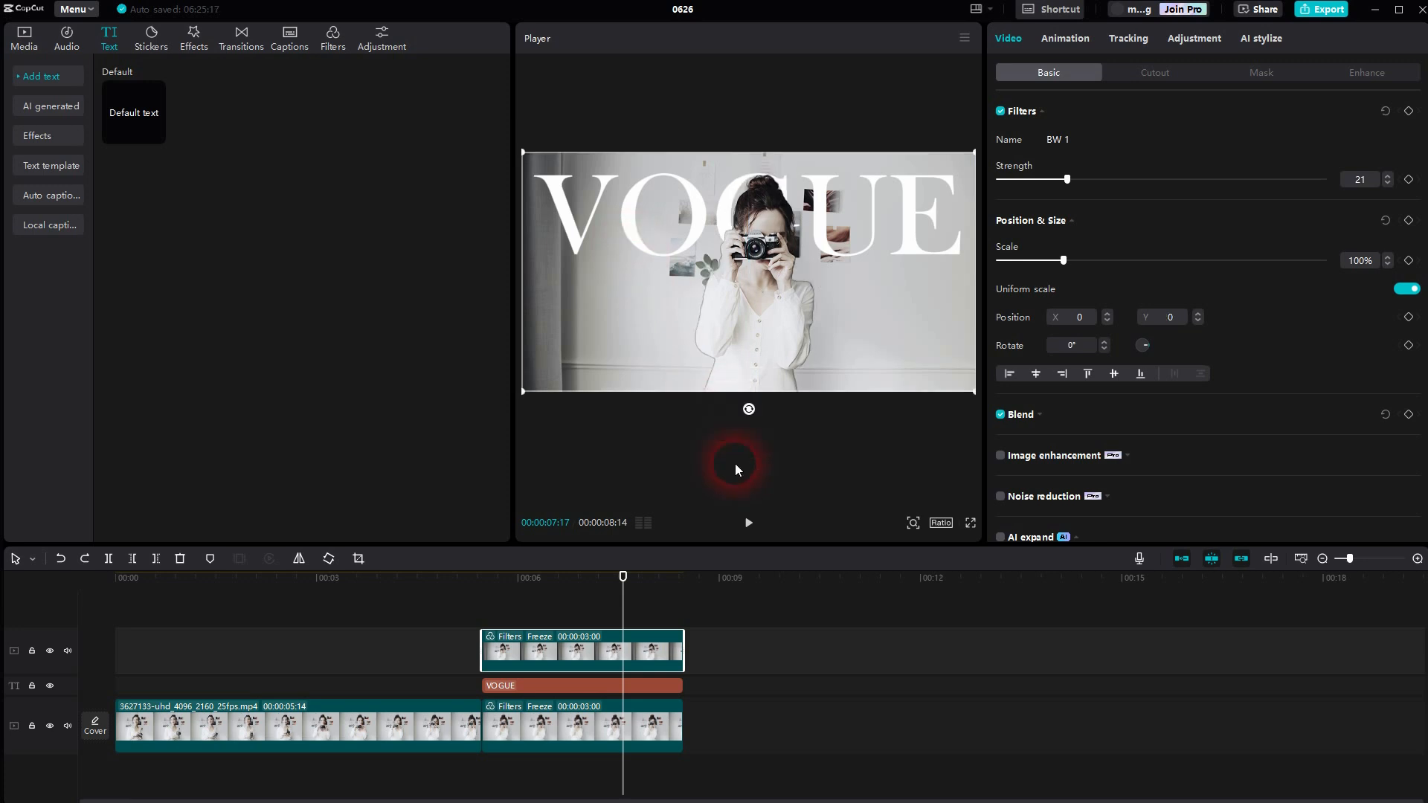
Lower the VOGUE text to a Y position of 254, keeping it horizontally centred
left_click(653, 686)
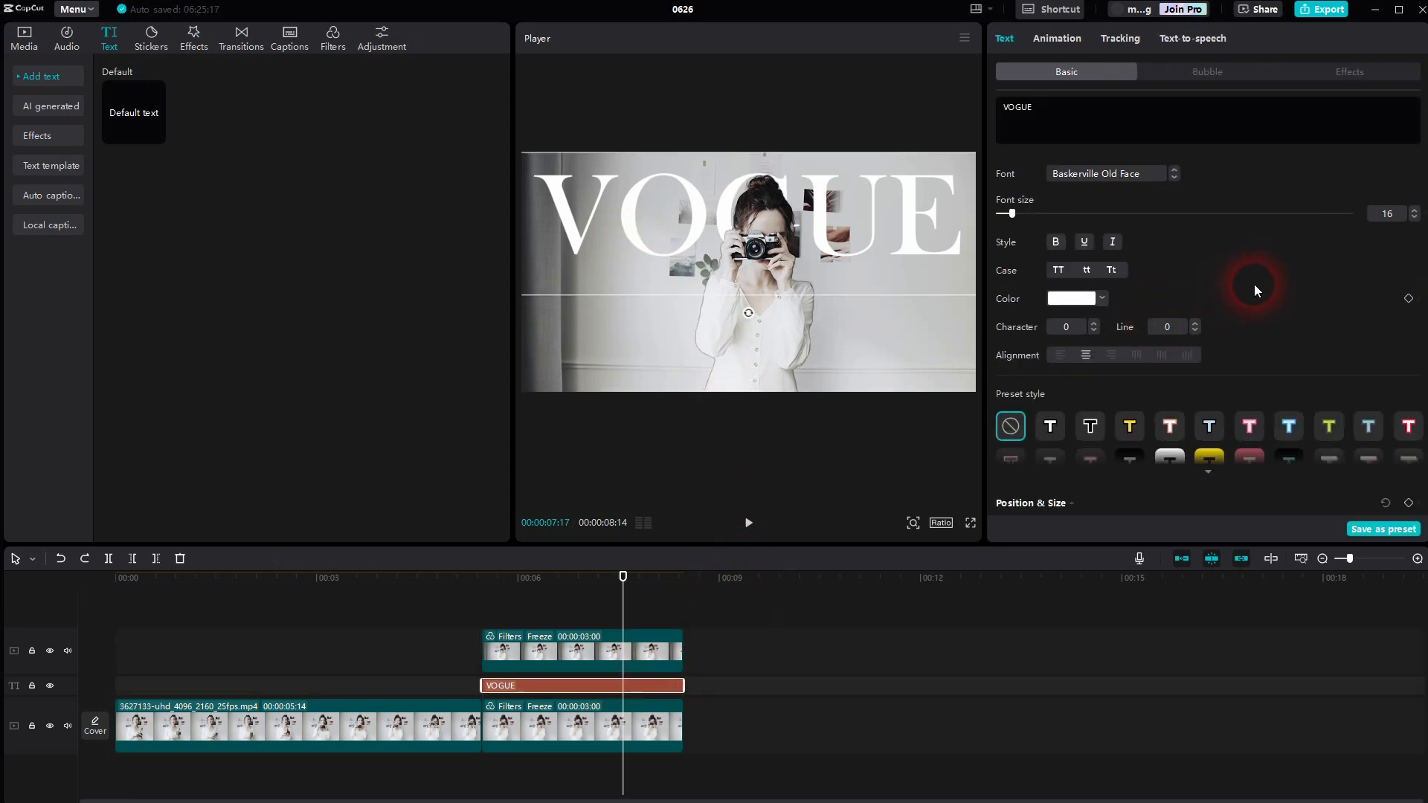
scroll(1254, 284, "down", 5)
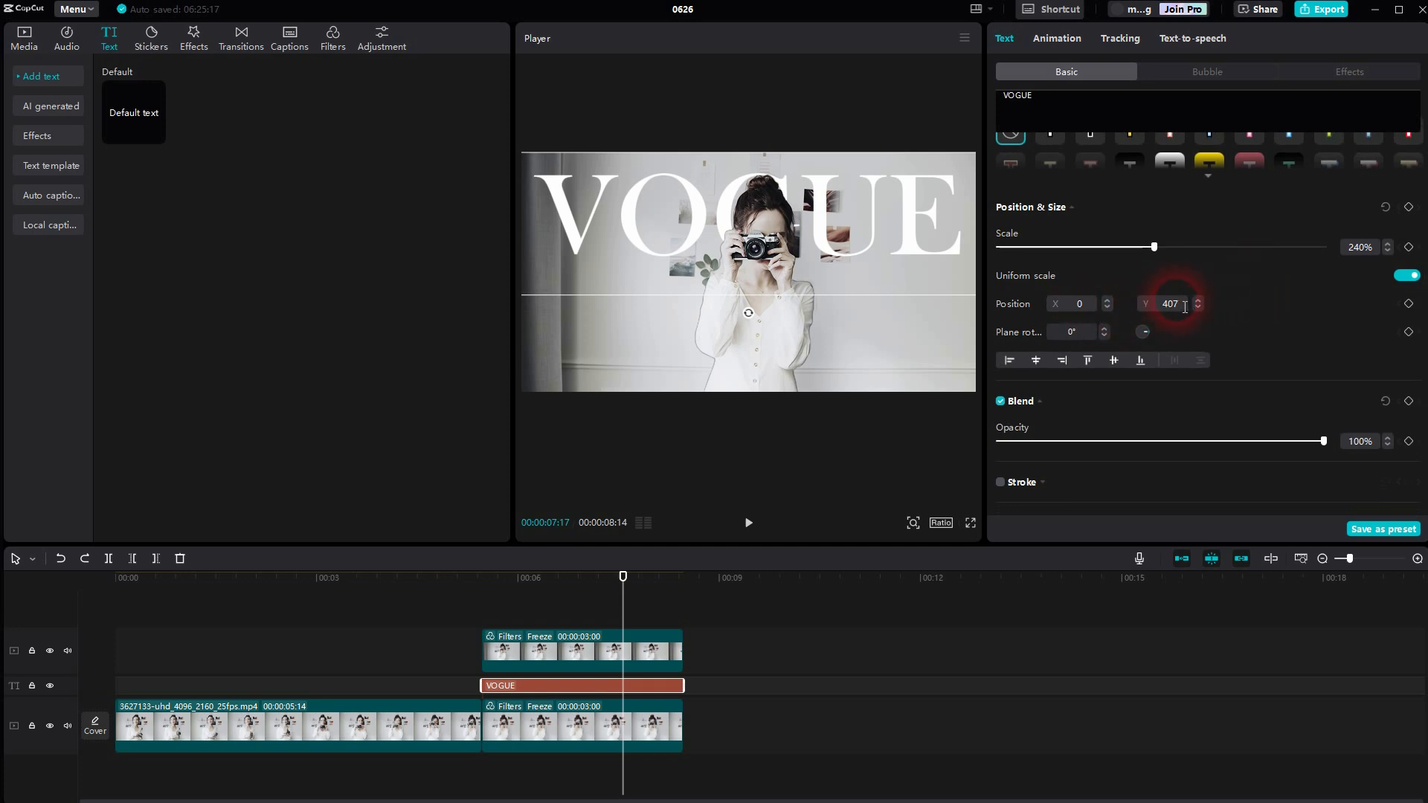
left_click_drag(1188, 318, 769, 253)
key("Down")
key("Down")
key("Down")
key("Down")
key("Down")
key("Down")
key("Down")
key("Down")
key("Down")
key("Down")
key("Down")
key("Down")
key("Down")
key("Down")
key("Down")
key("Down")
key("Down")
key("Down")
key("Down")
key("Down")
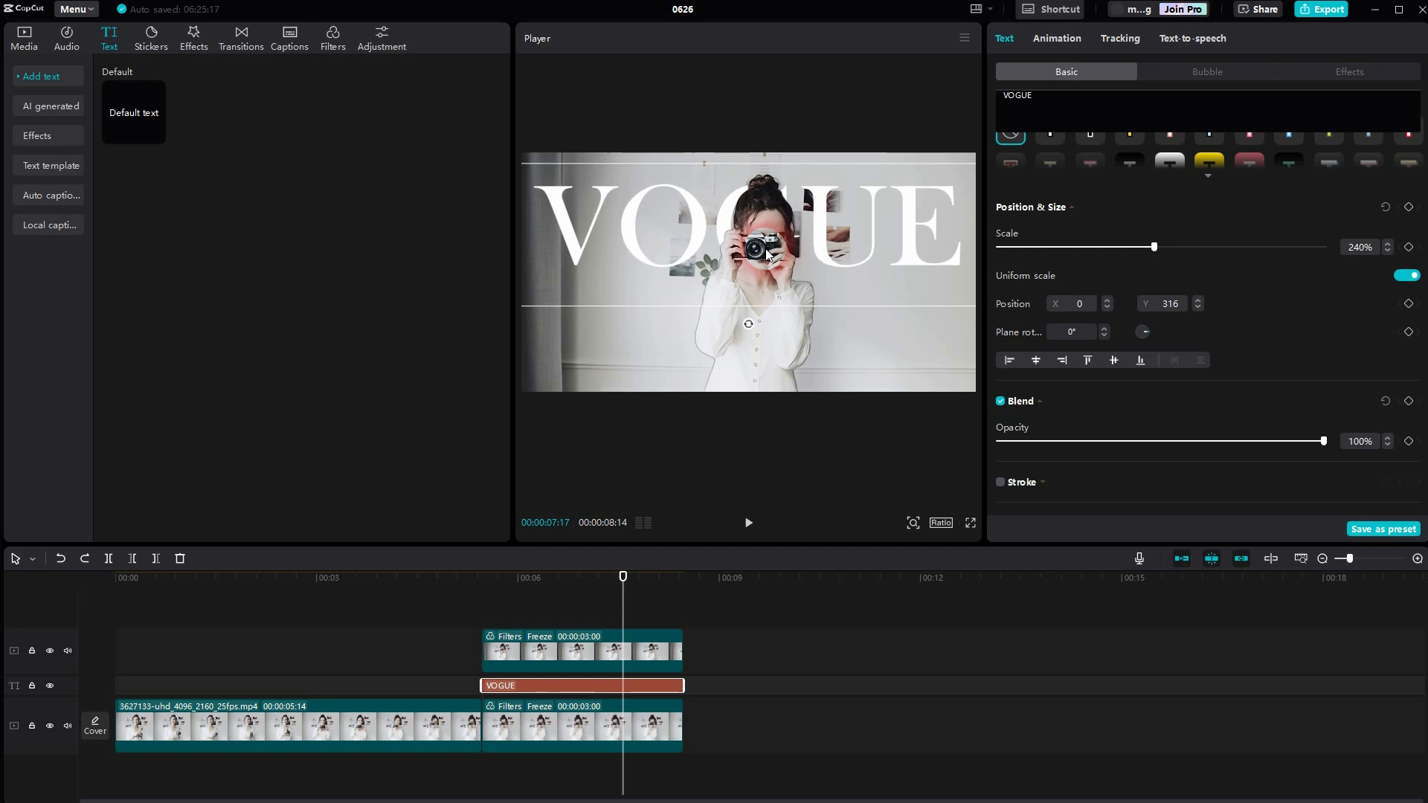
key("Down")
key("Down")
key("Down")
key("Down")
key("Down")
key("Down")
key("Down")
key("Down")
key("Down")
key("Down")
key("Down")
key("Down")
key("Down")
key("Down")
key("Down")
key("Down")
key("Down")
key("Down")
key("Down")
key("Down")
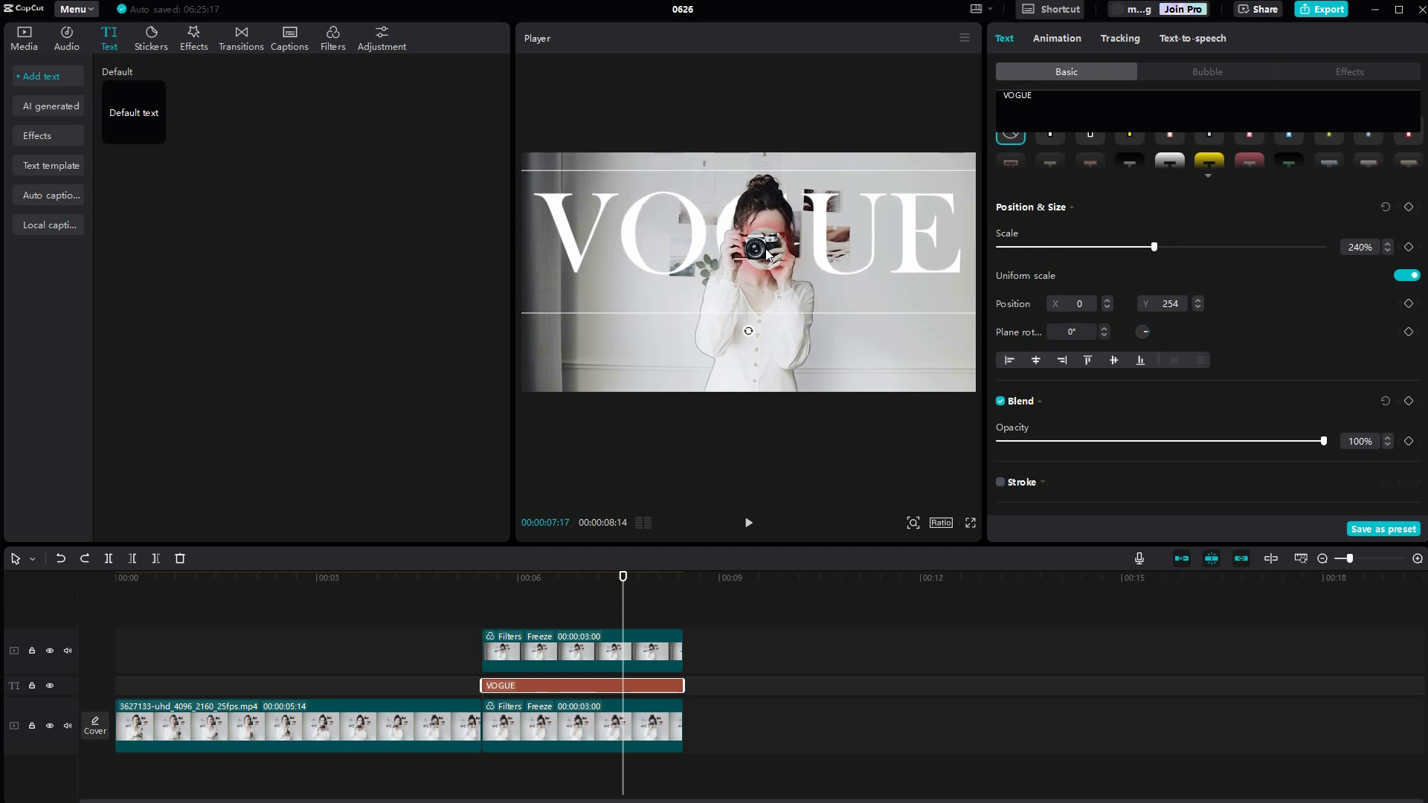
left_click(751, 418)
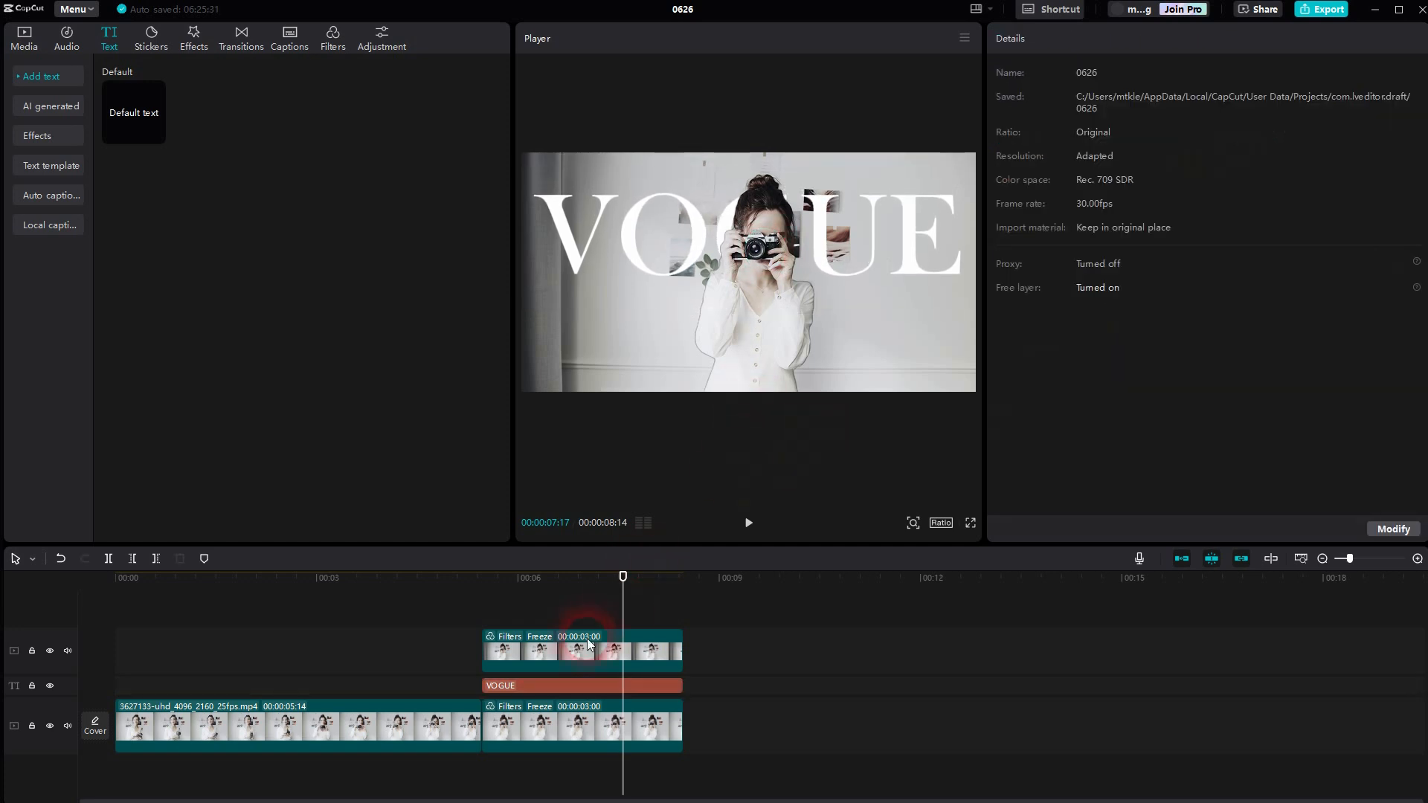
Play back the transition into the freeze frame from about 4 seconds to check the lowered text
left_click_drag(630, 611, 424, 606)
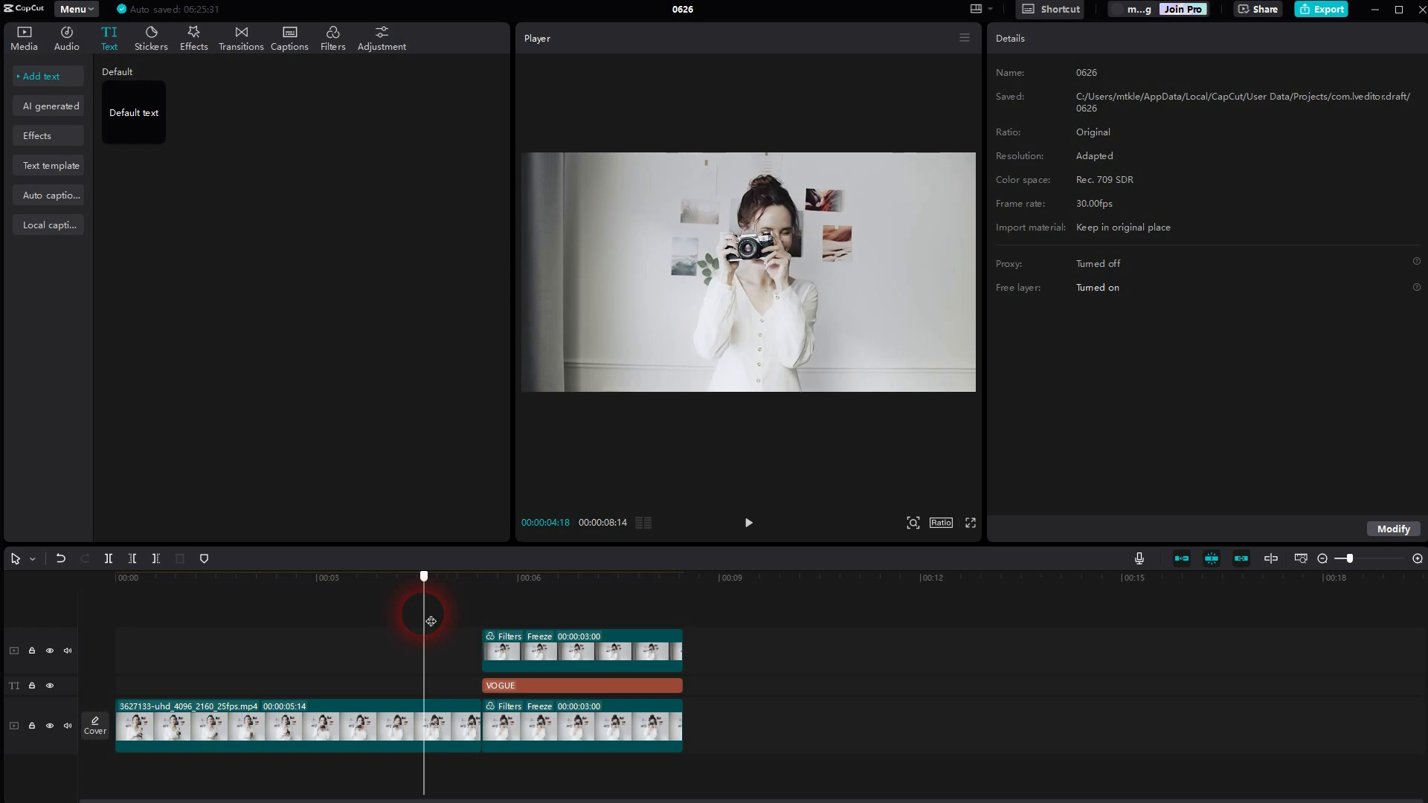
left_click(757, 533)
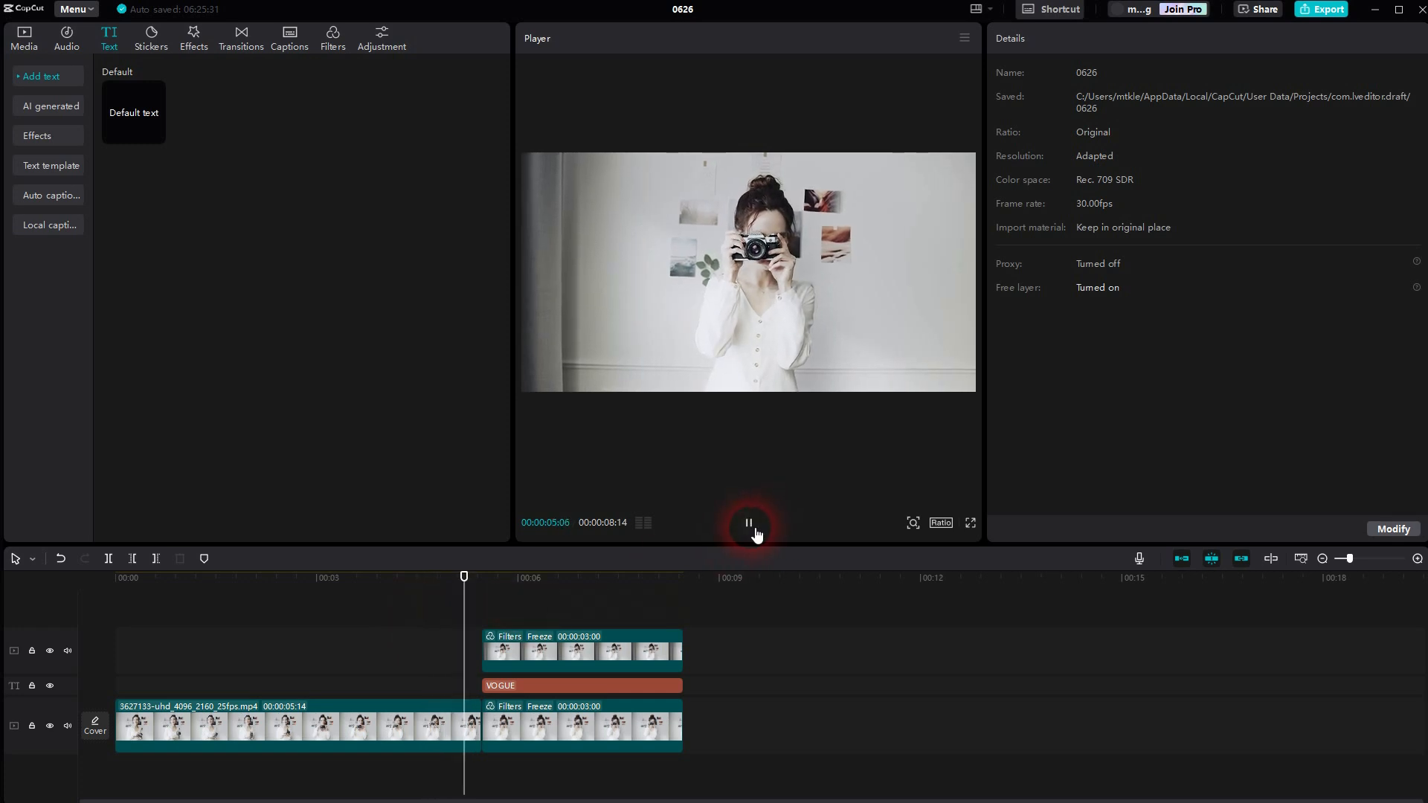
left_click(756, 534)
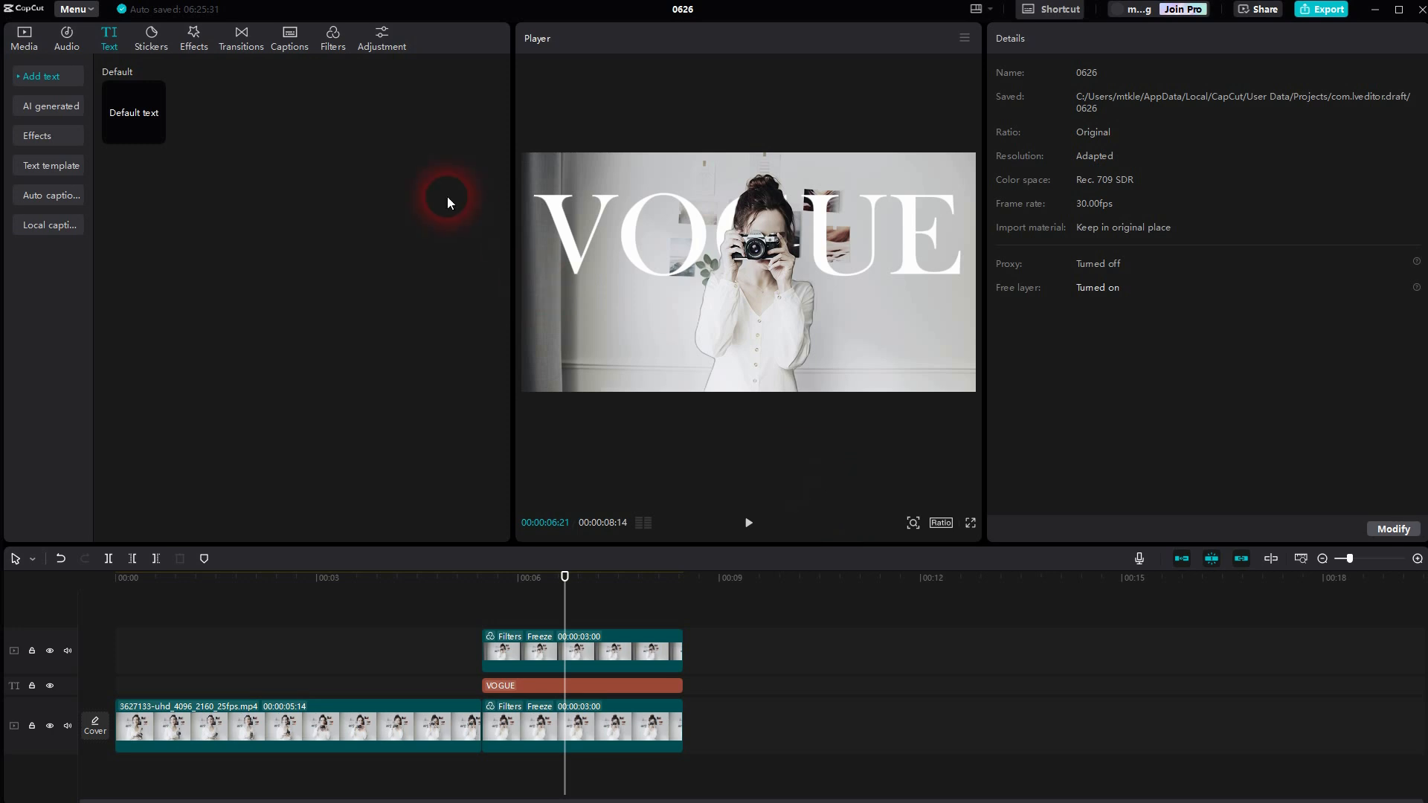
Add a BW 1 filter clip on a track above the freeze clips, aligned with their start, and set its strength to 27
left_click(333, 37)
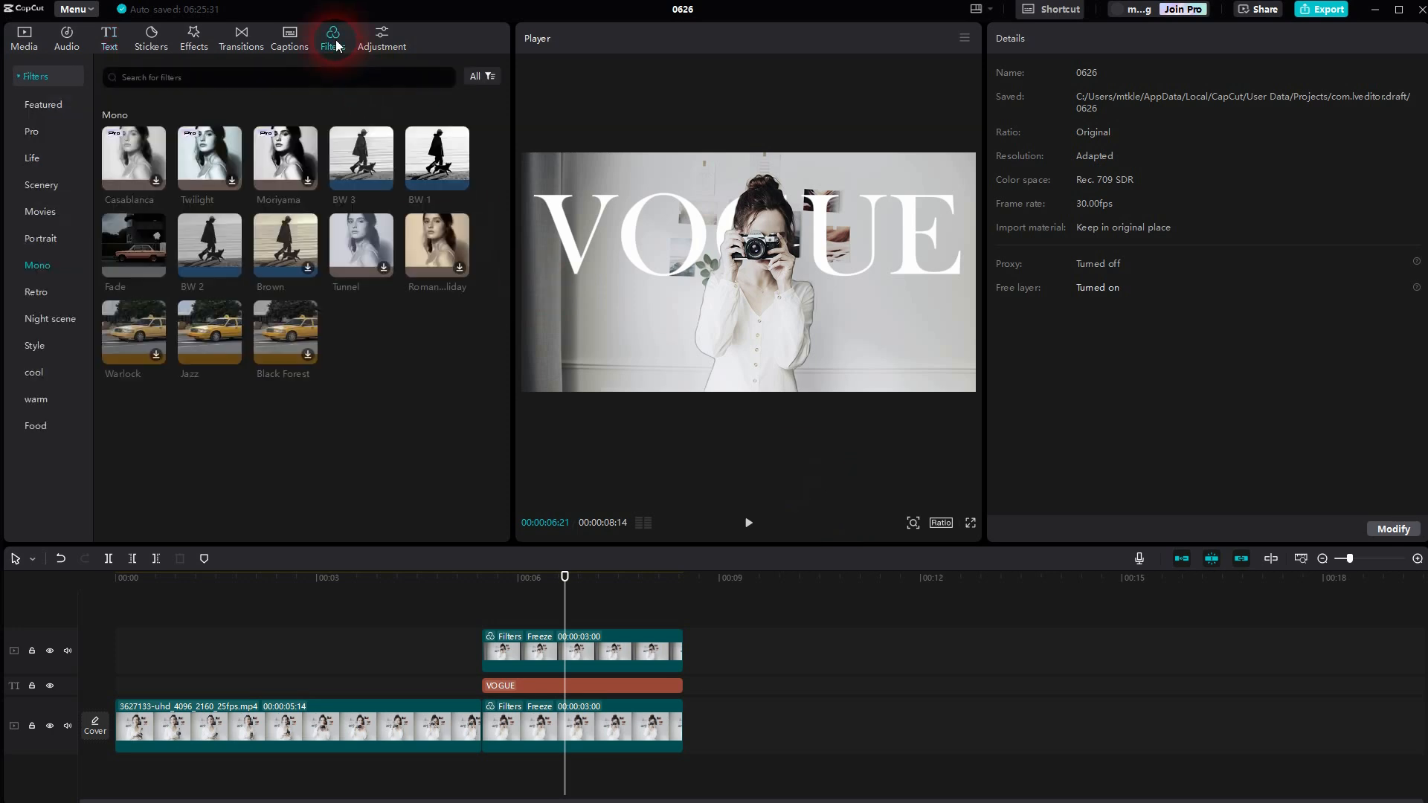
left_click(460, 182)
left_click_drag(606, 638, 538, 644)
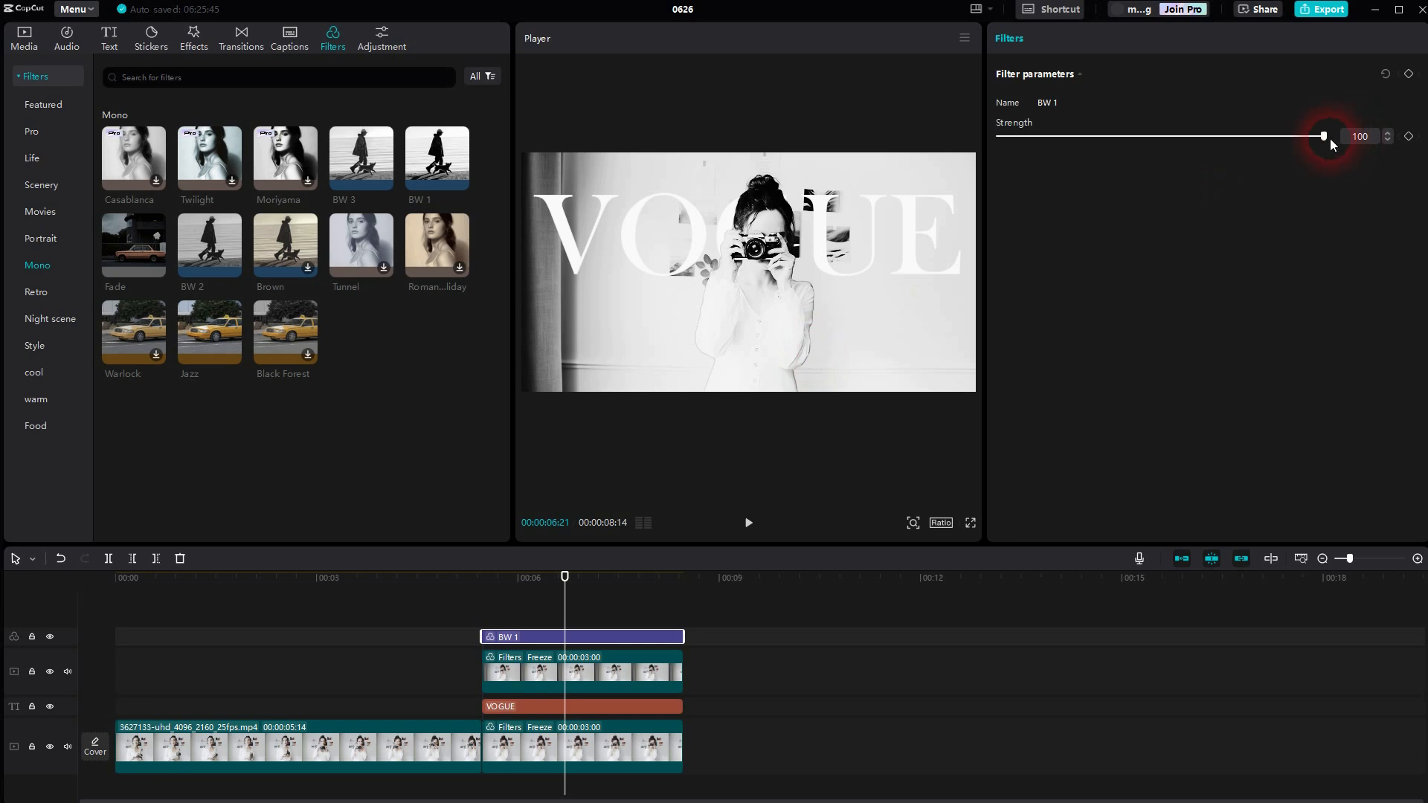
left_click_drag(1330, 139, 1083, 145)
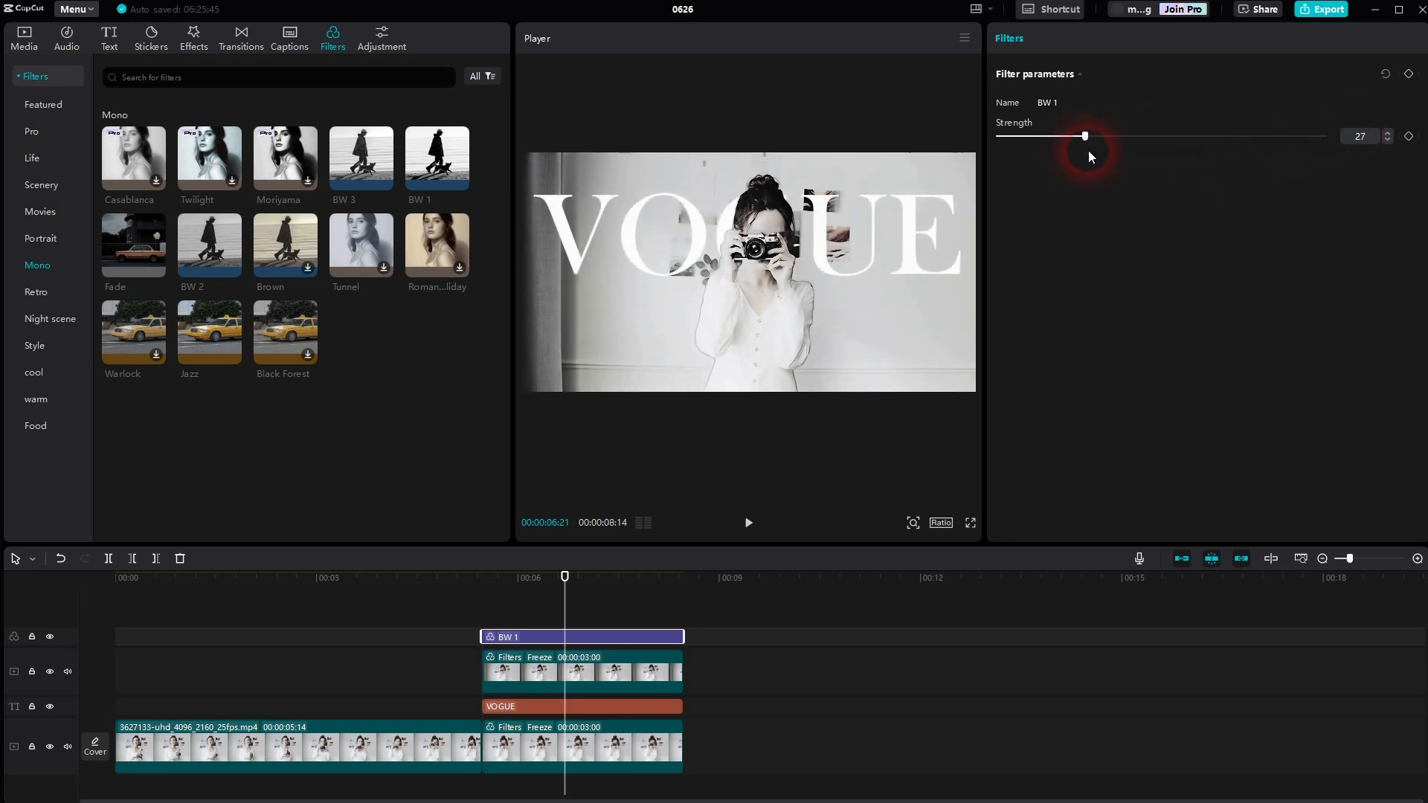